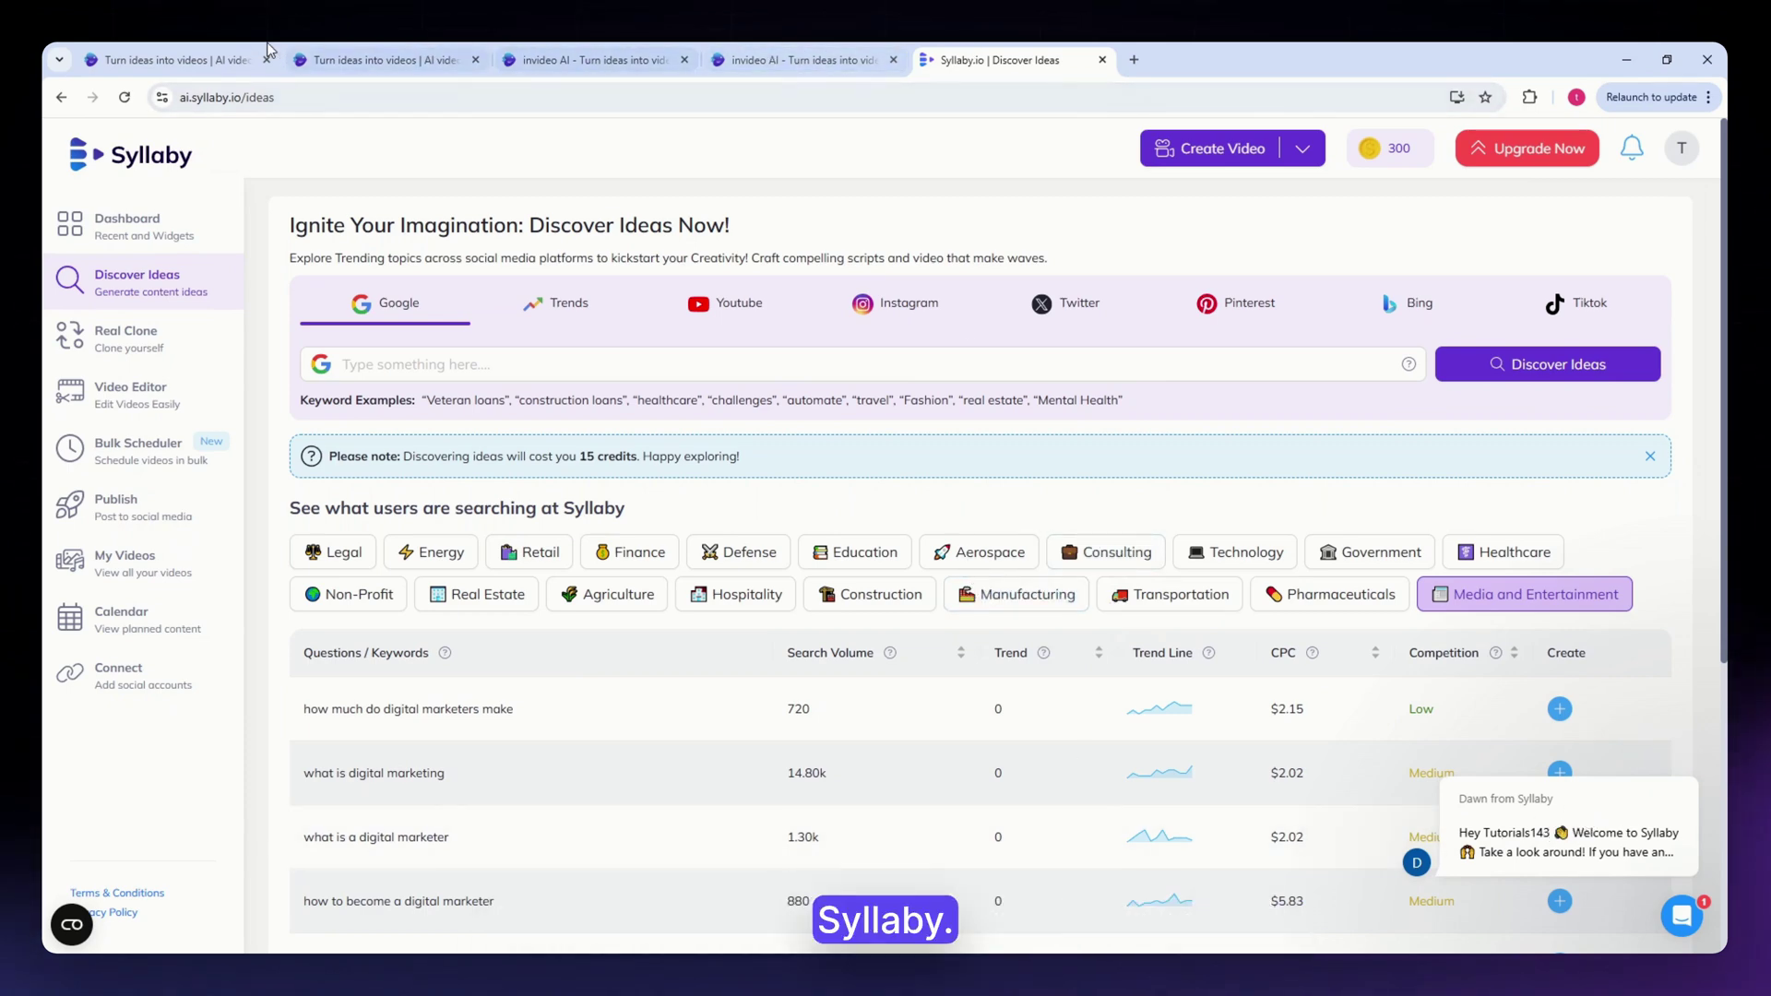
# Step: Glance at the invideo home and Syllaby Discover Ideas, then show the empty v2.0 prompt page
pyautogui.click(173, 59)
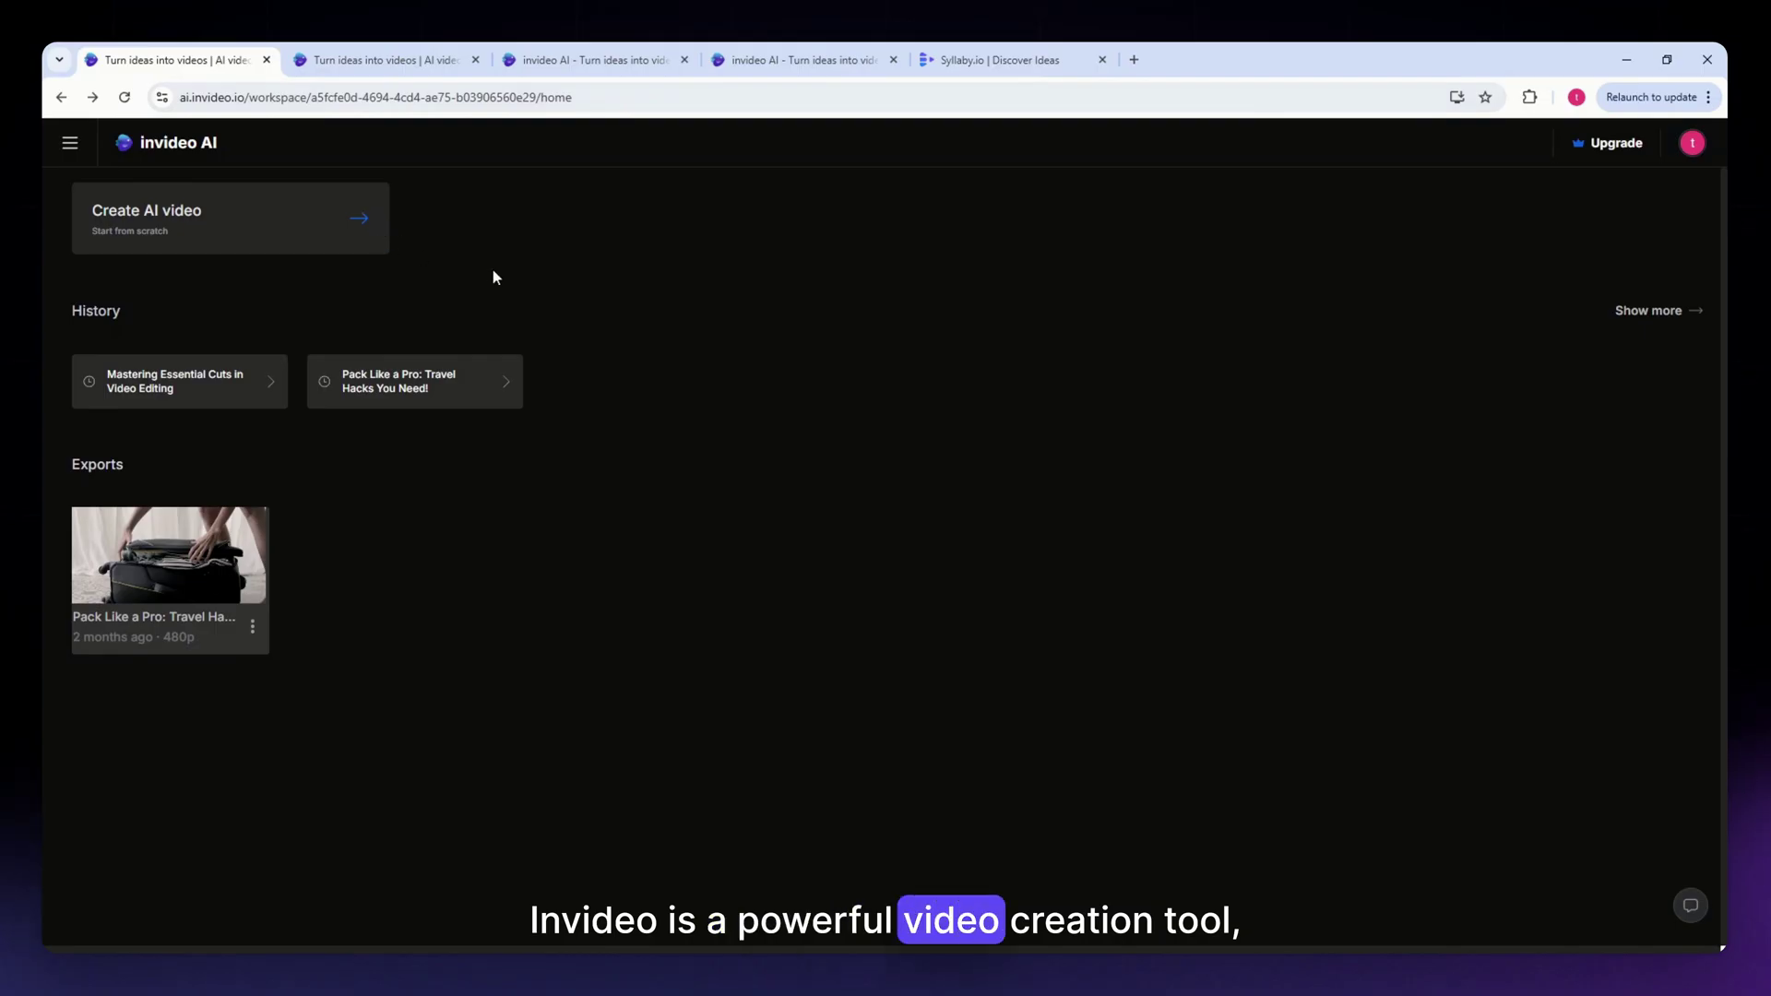
pyautogui.click(1018, 56)
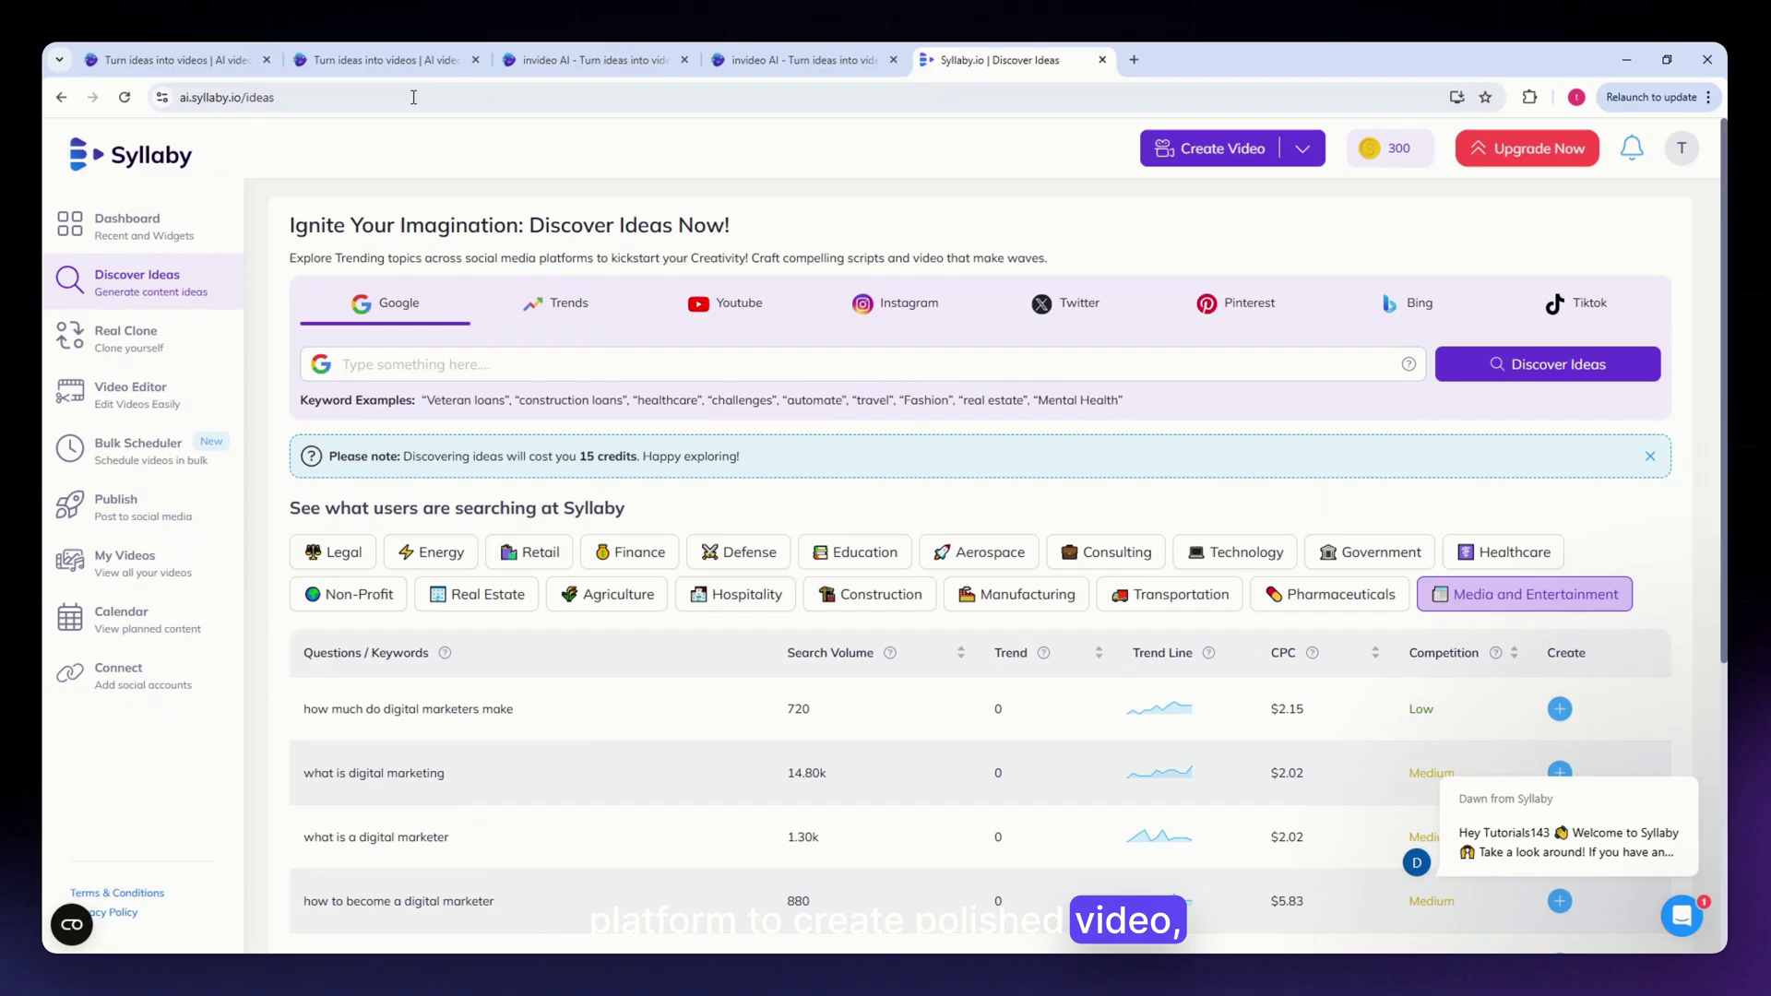
pyautogui.click(397, 70)
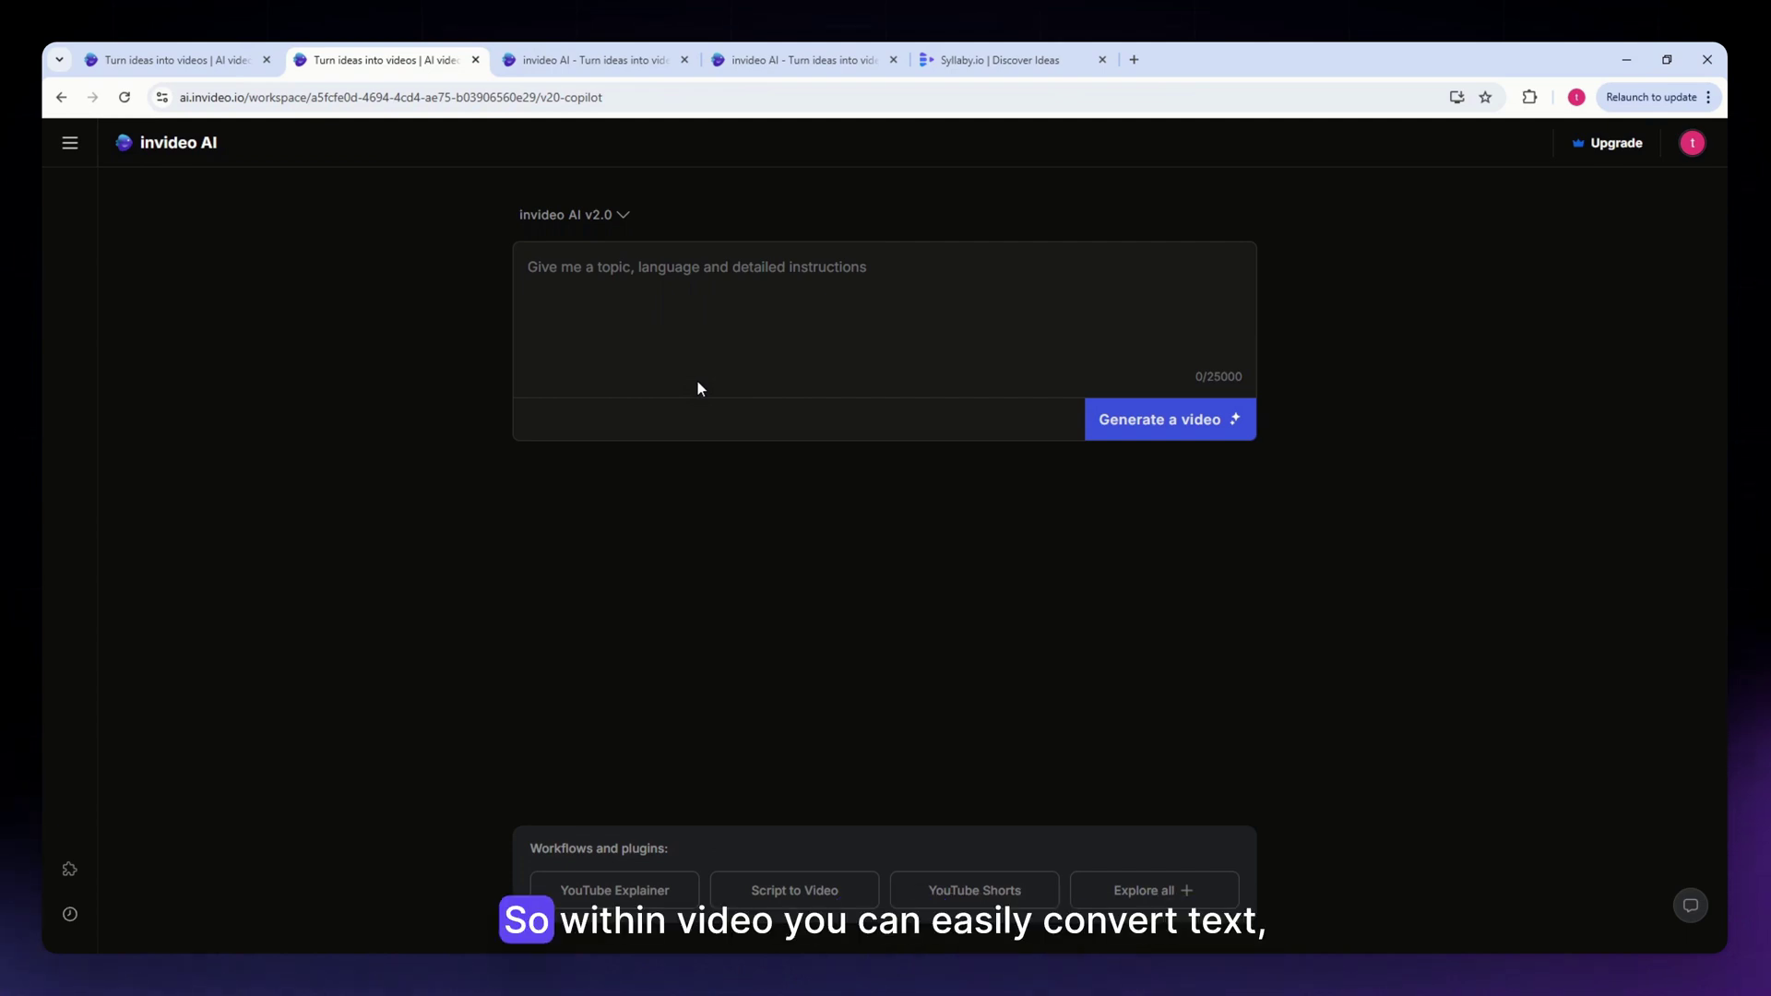
# Step: Focus the empty video prompt box and bring up the Script to Video form
pyautogui.click(669, 330)
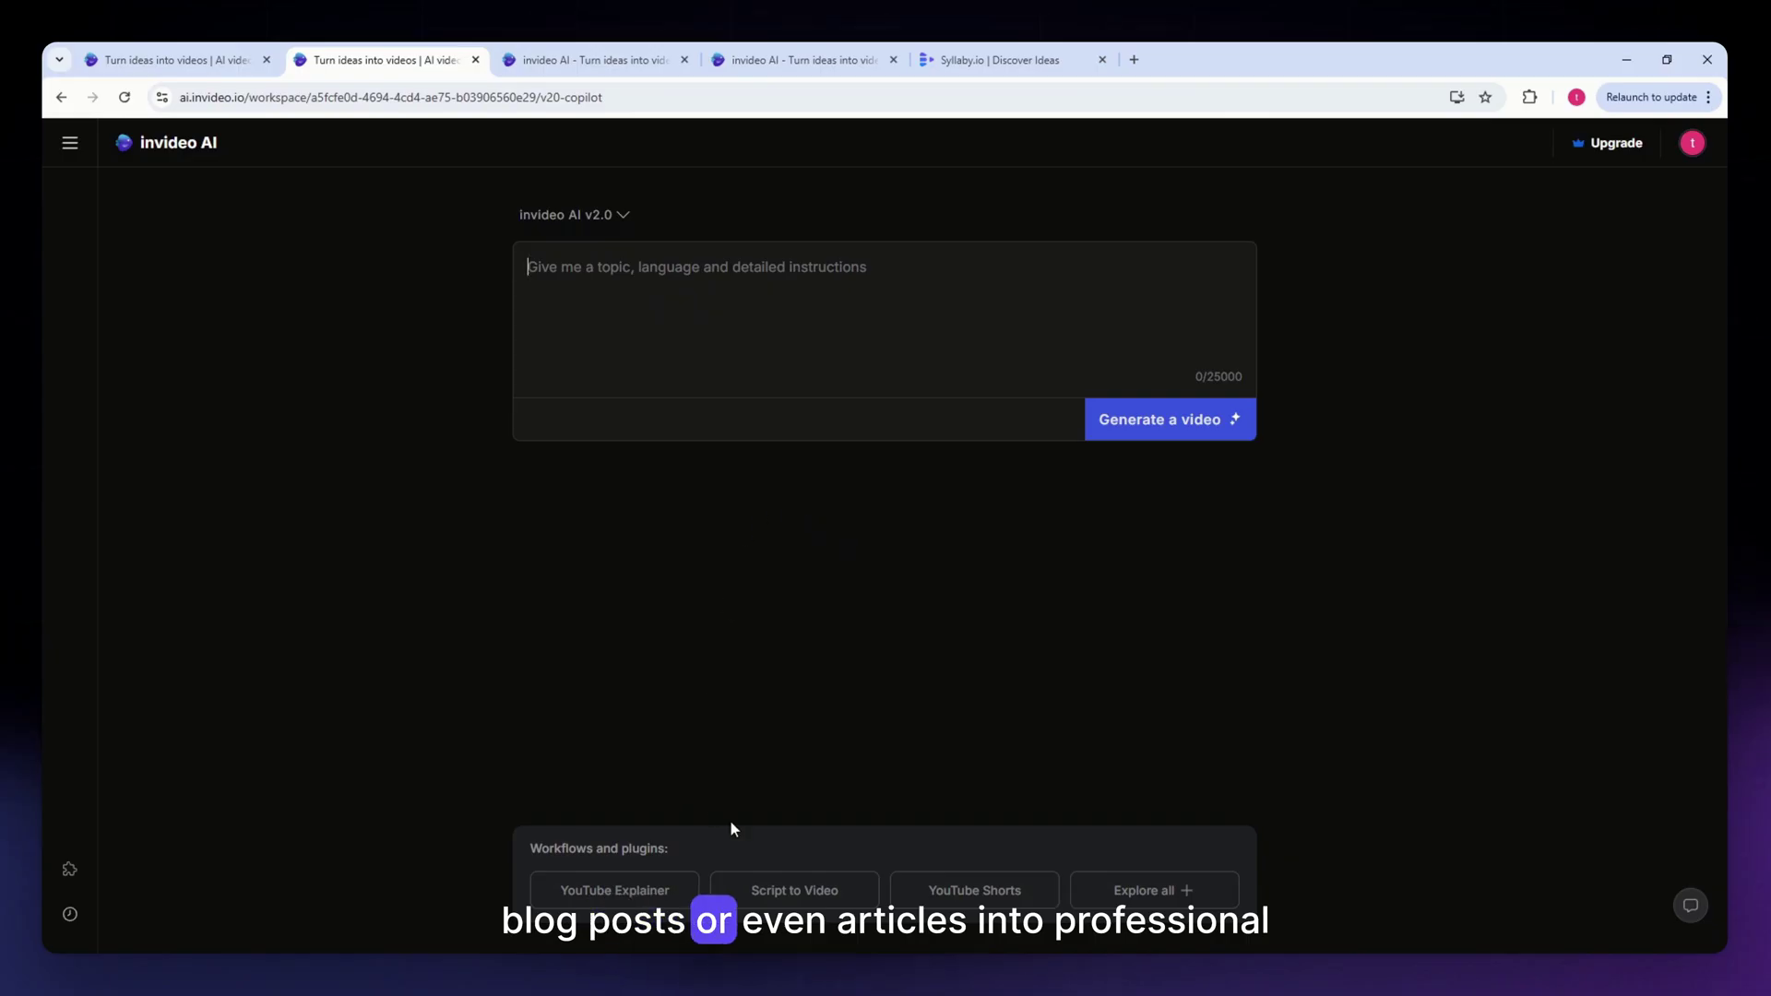
pyautogui.click(796, 890)
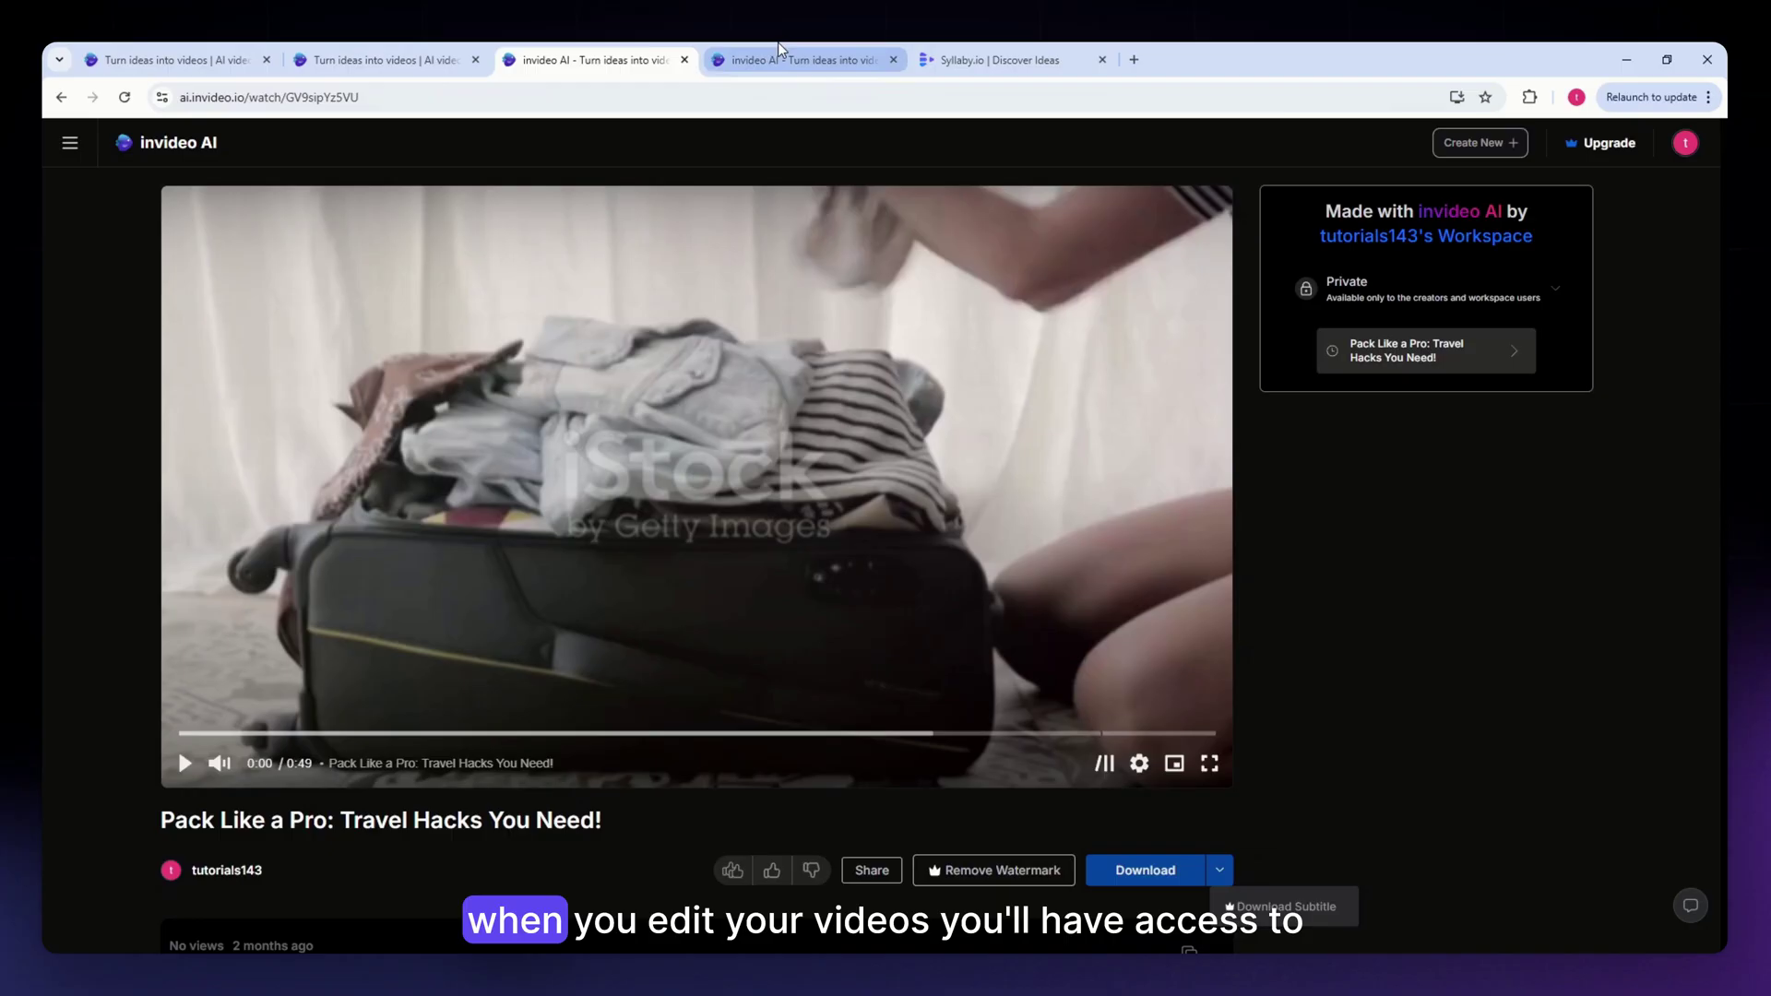
# Step: Show the edited project's Edit music options, then return to the Script to Video form
pyautogui.click(782, 60)
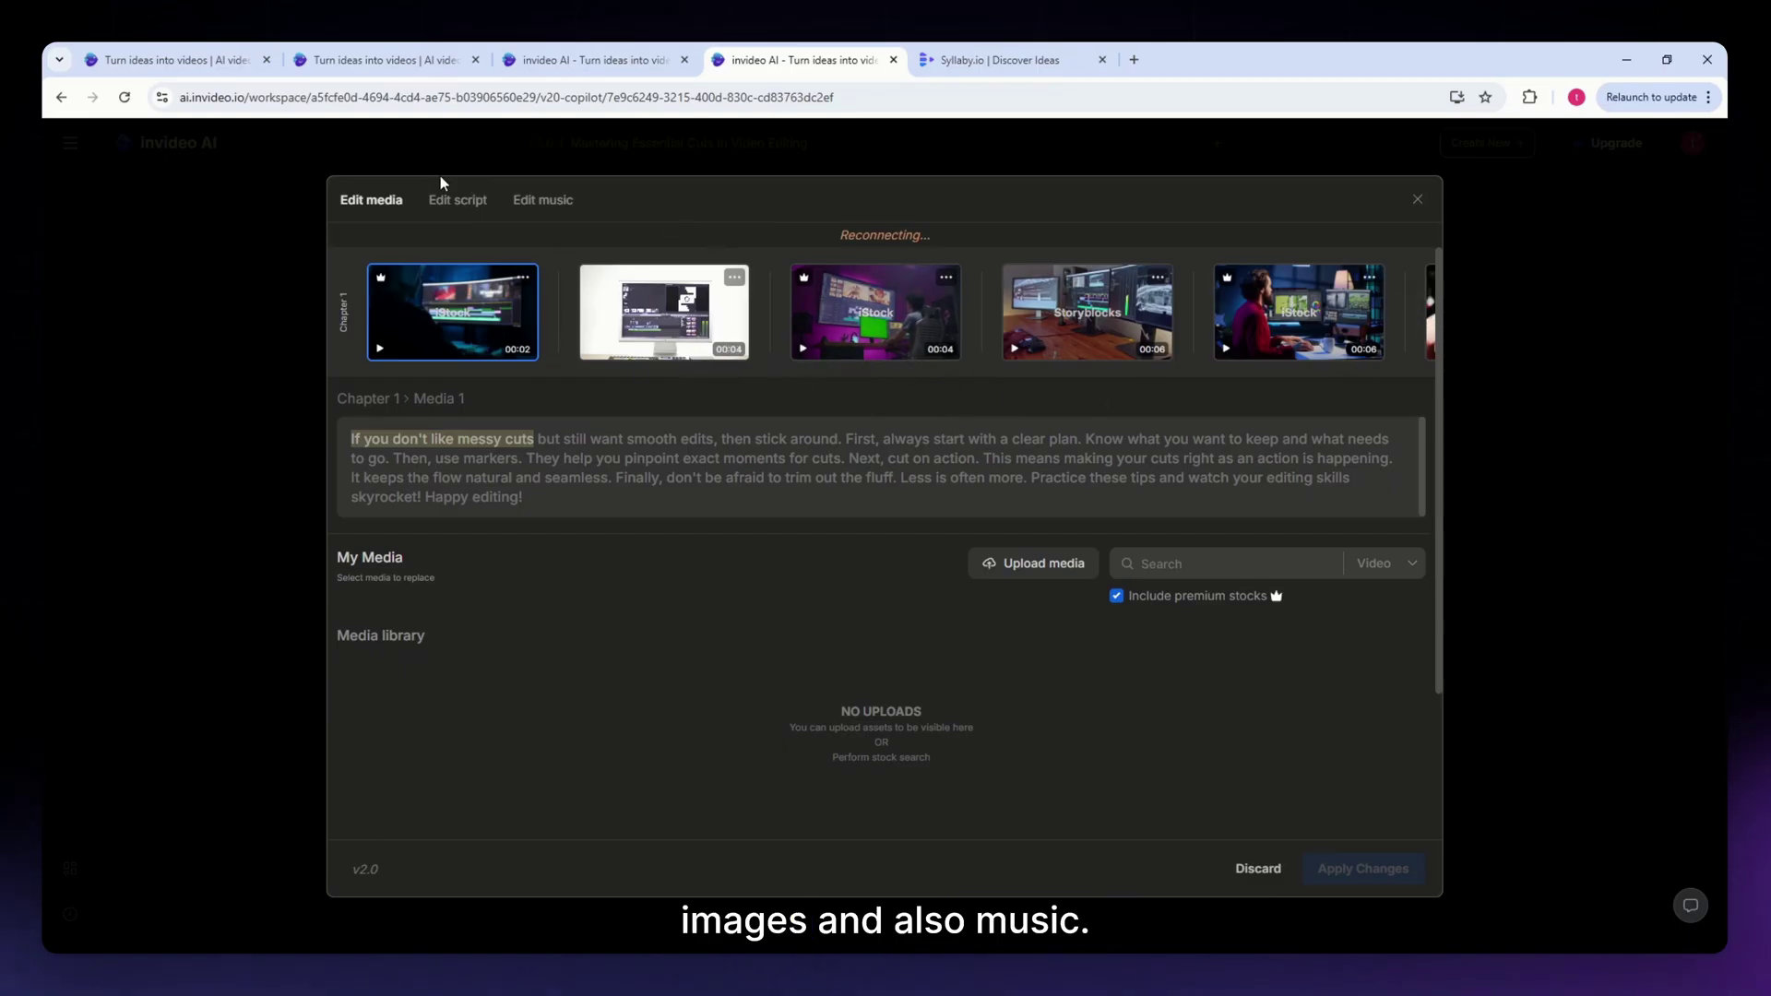
pyautogui.click(535, 200)
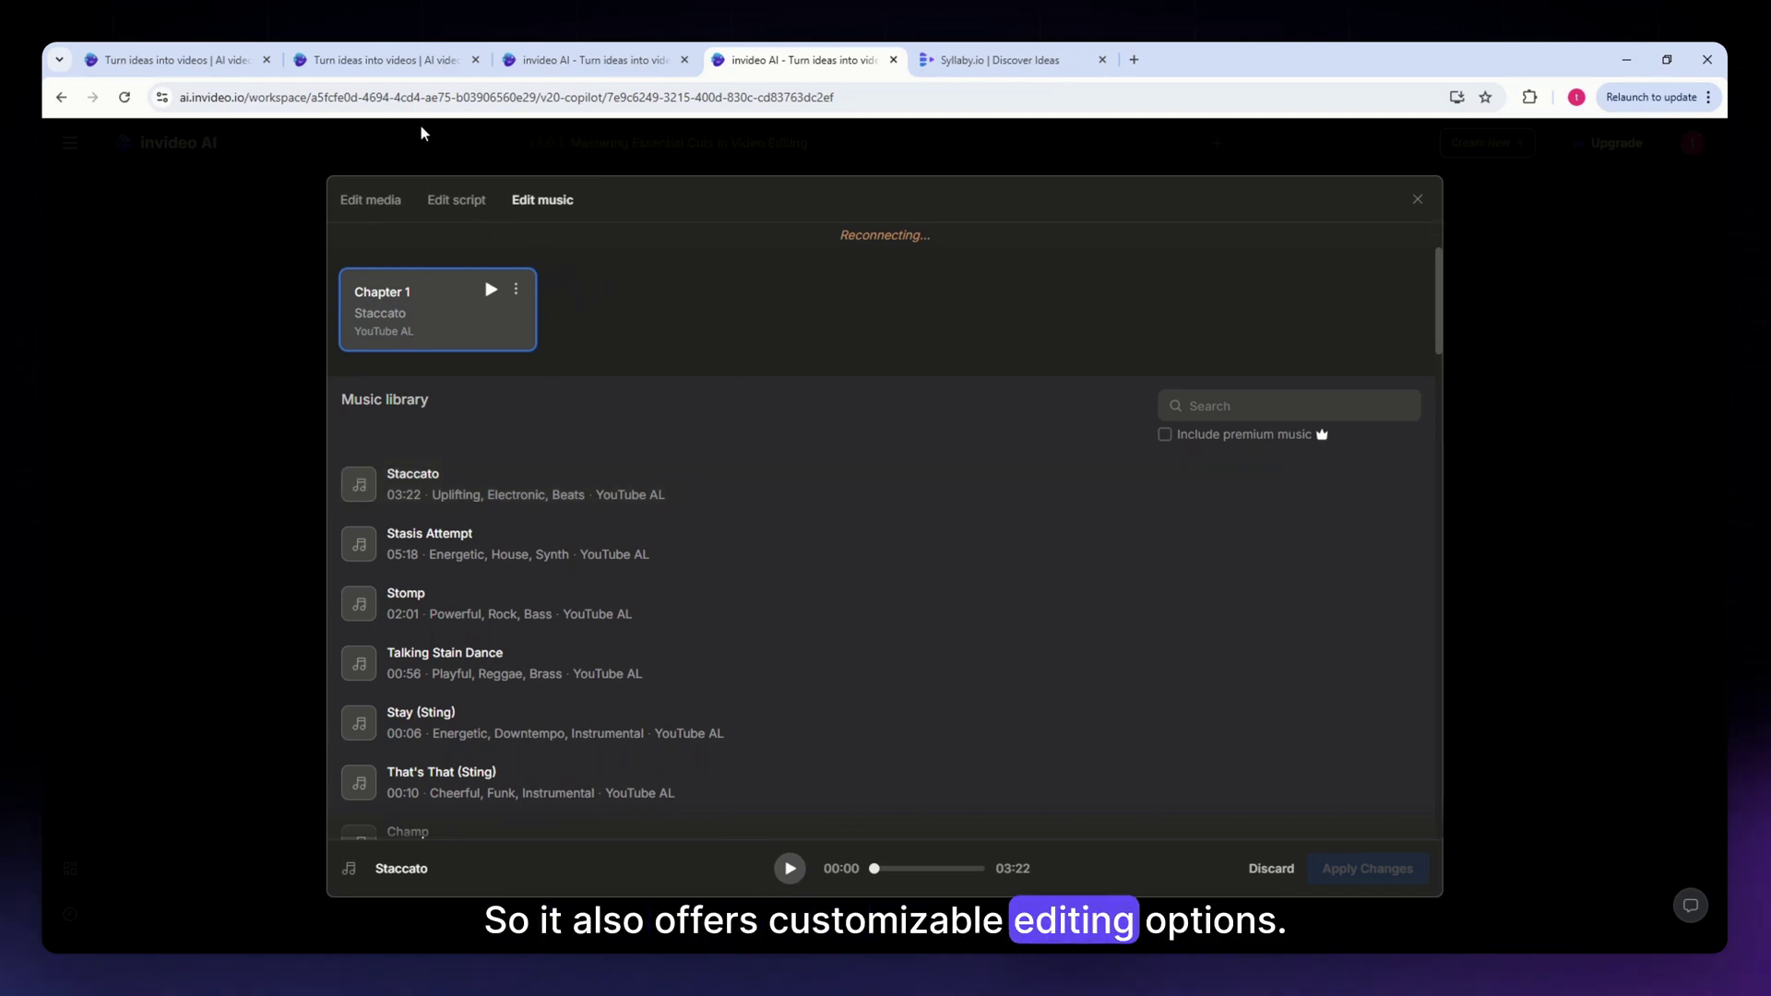
pyautogui.click(418, 56)
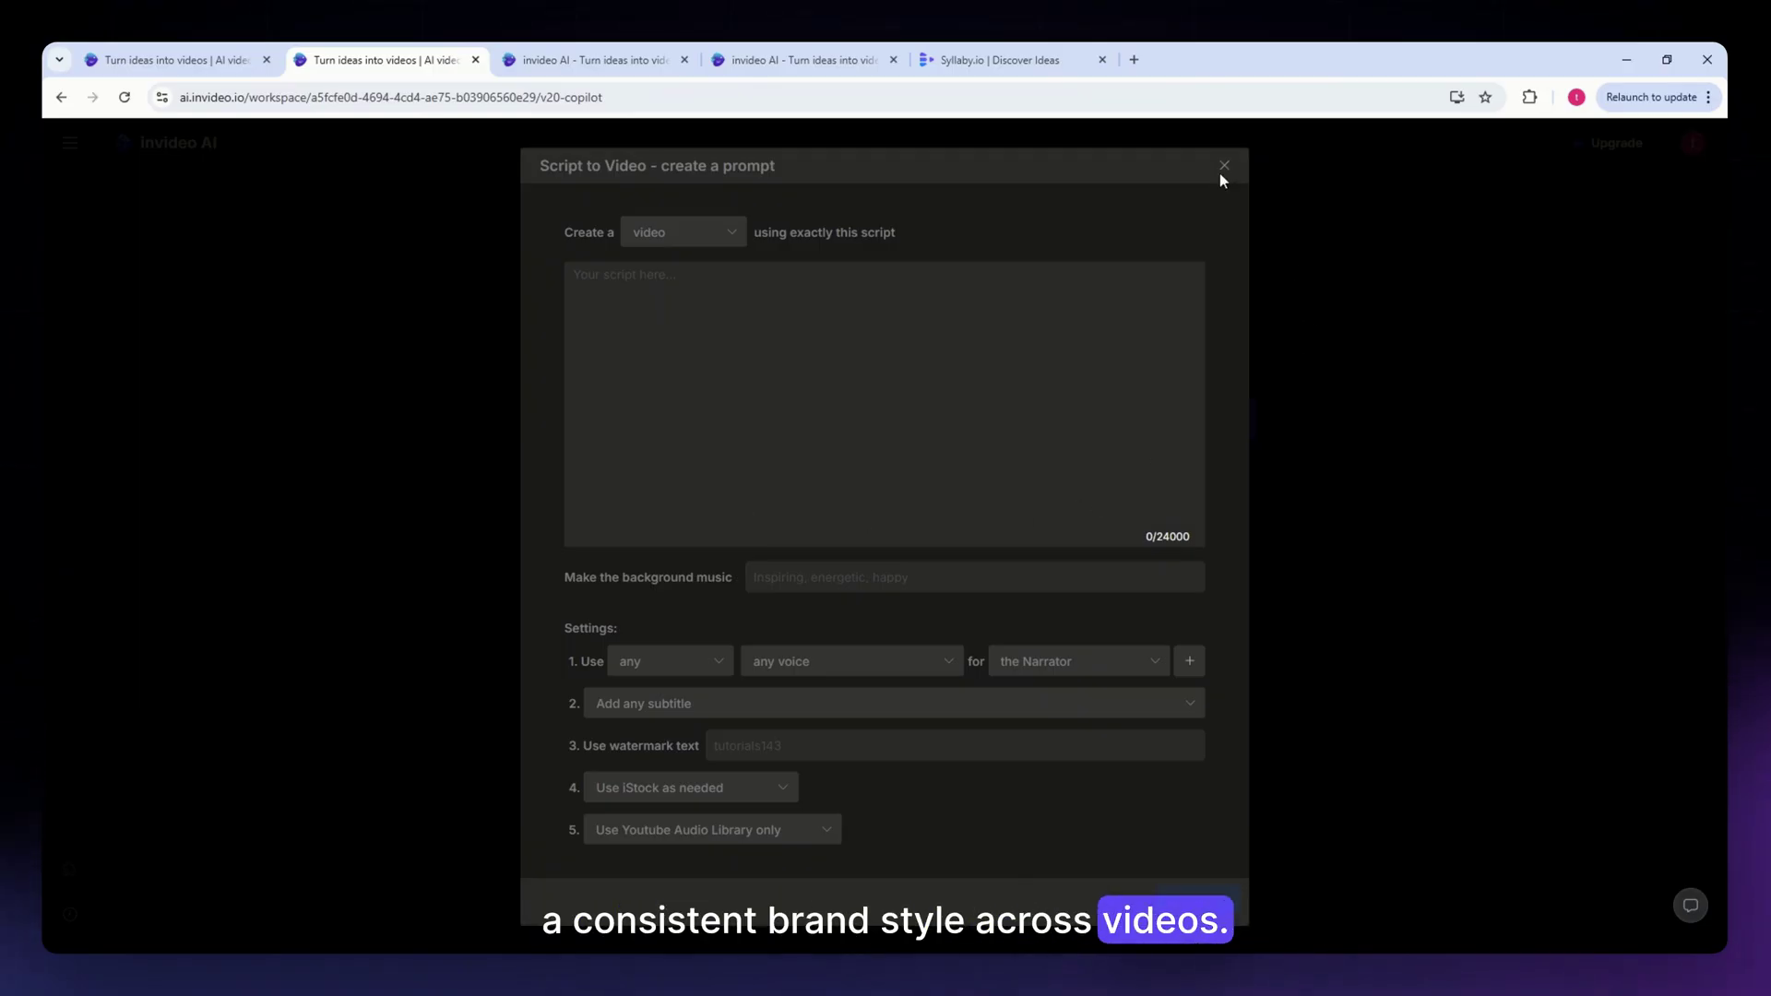
# Step: Close Edit music, open the video's Download Settings, and check the video-type platform dropdown
pyautogui.click(615, 60)
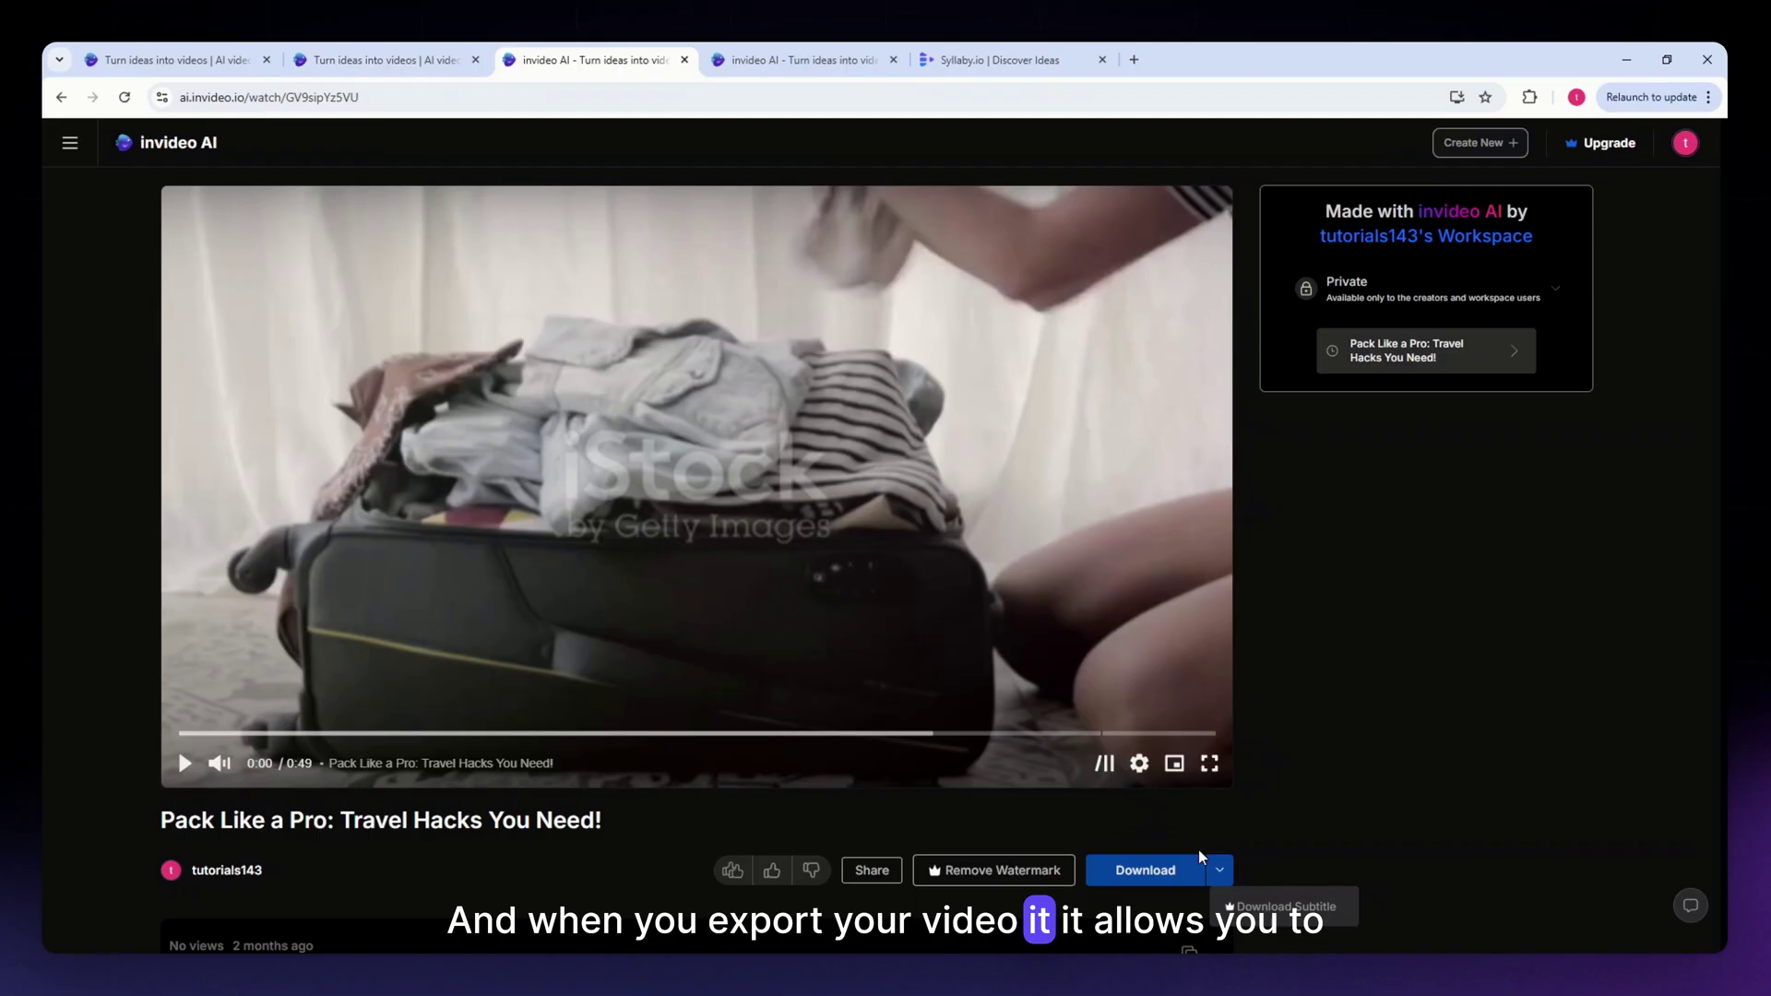
pyautogui.click(792, 63)
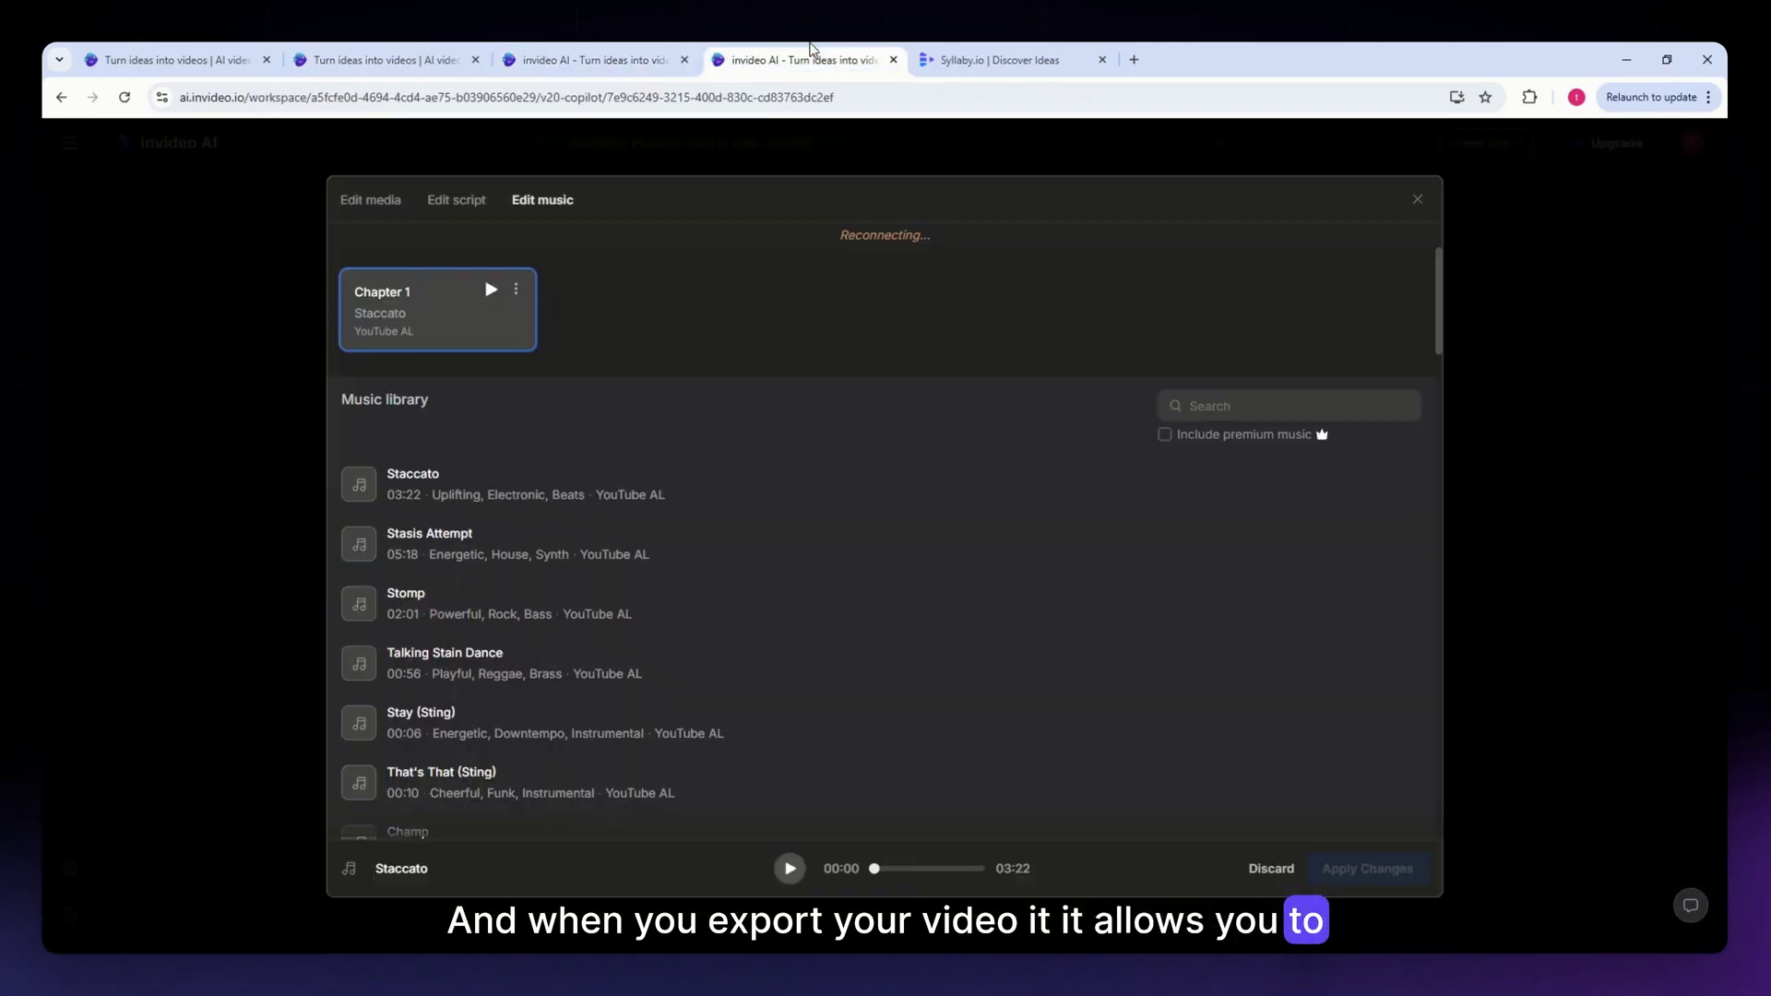
pyautogui.click(1418, 202)
pyautogui.click(1218, 659)
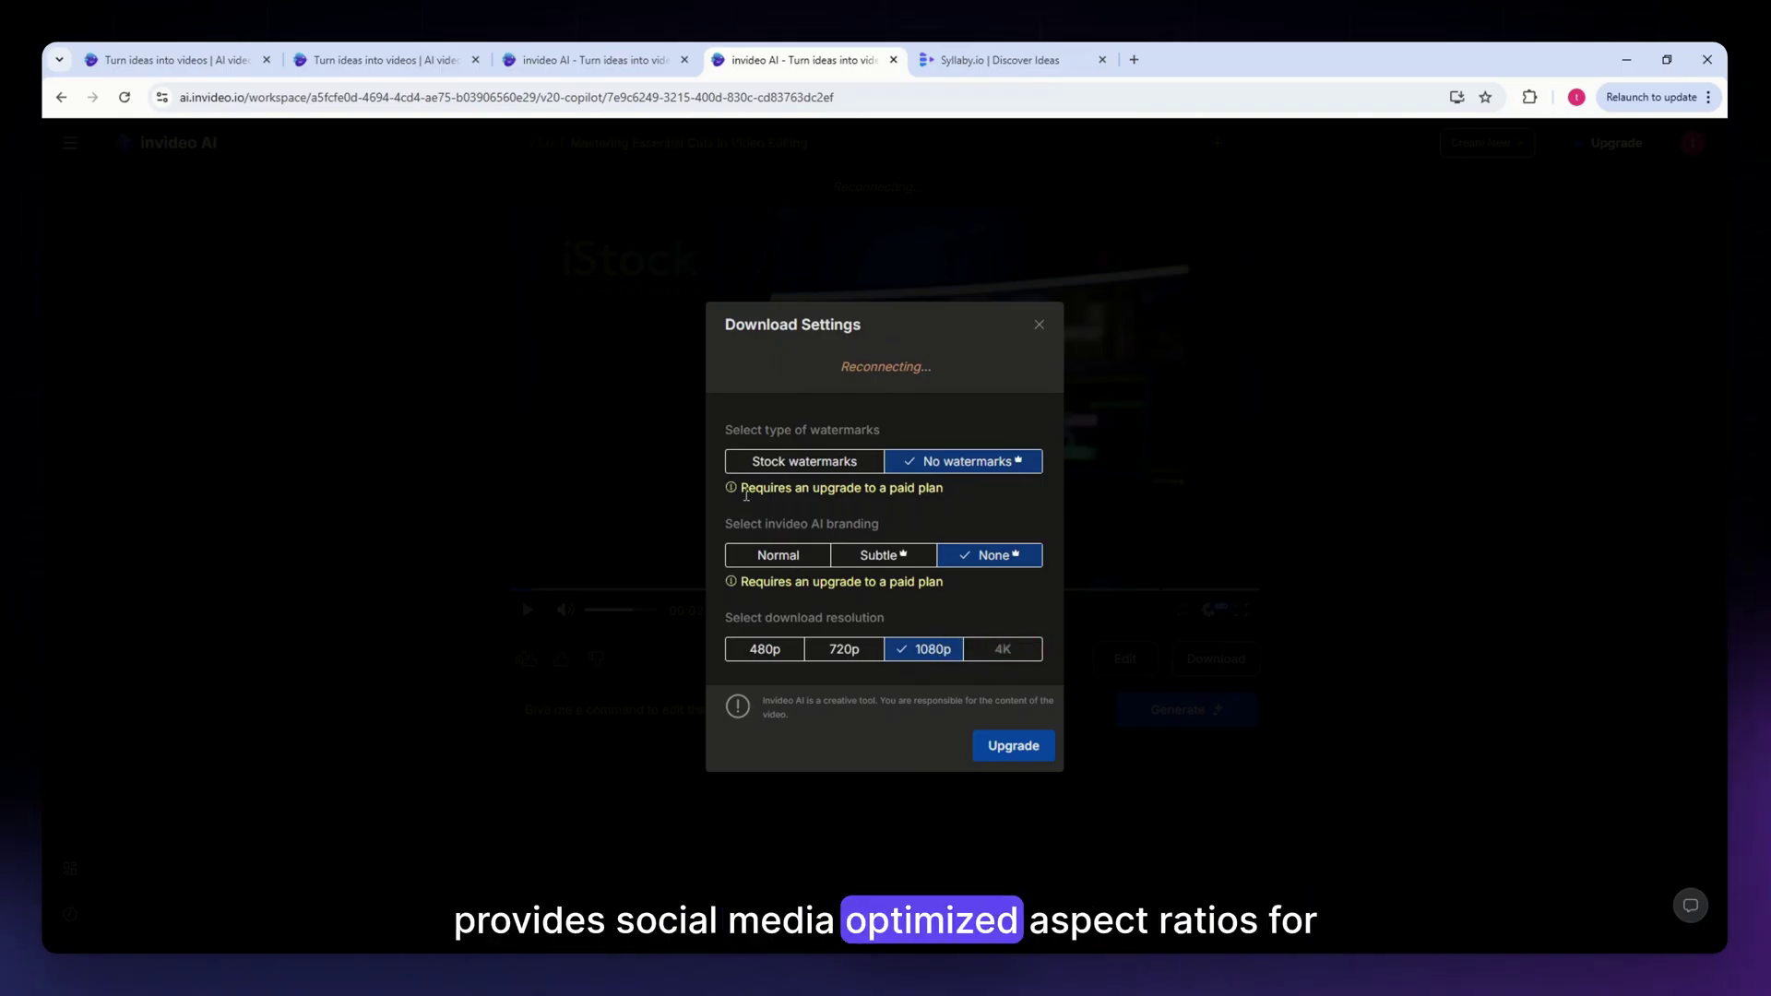
pyautogui.click(456, 59)
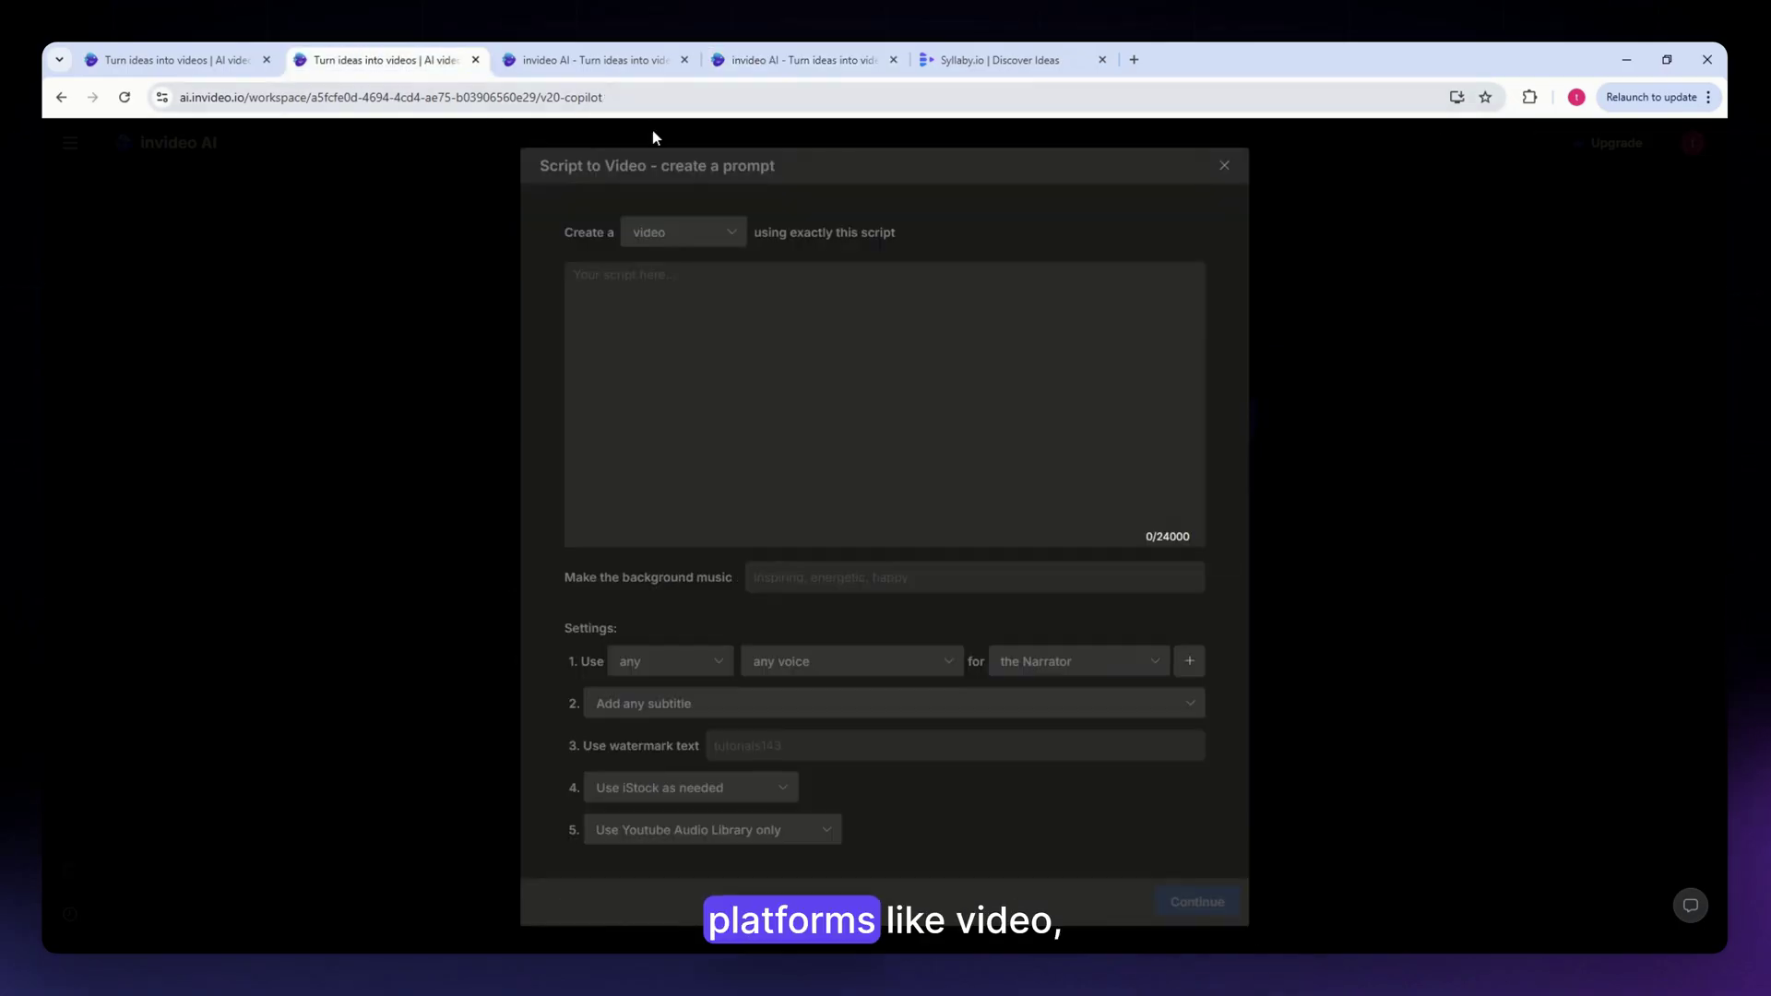
pyautogui.click(706, 235)
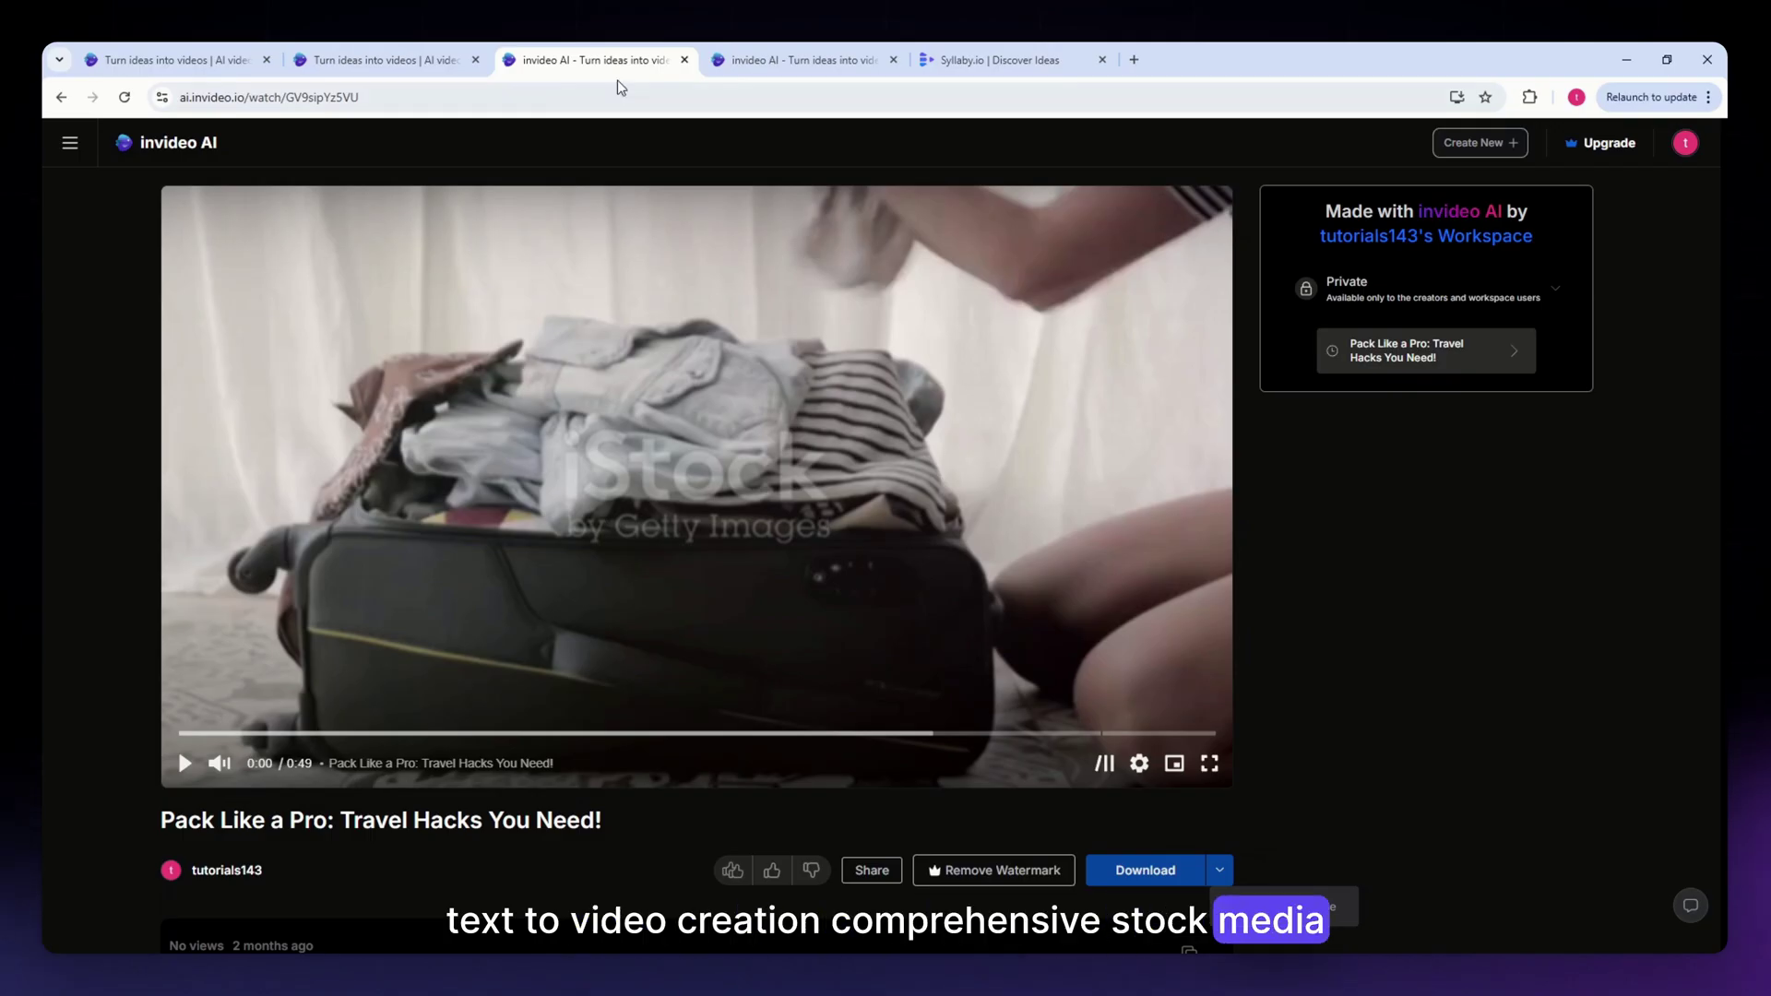
# Step: Revisit Download Settings and the watch page, view Free/Plus/Max pricing, then go to Syllaby
pyautogui.click(754, 58)
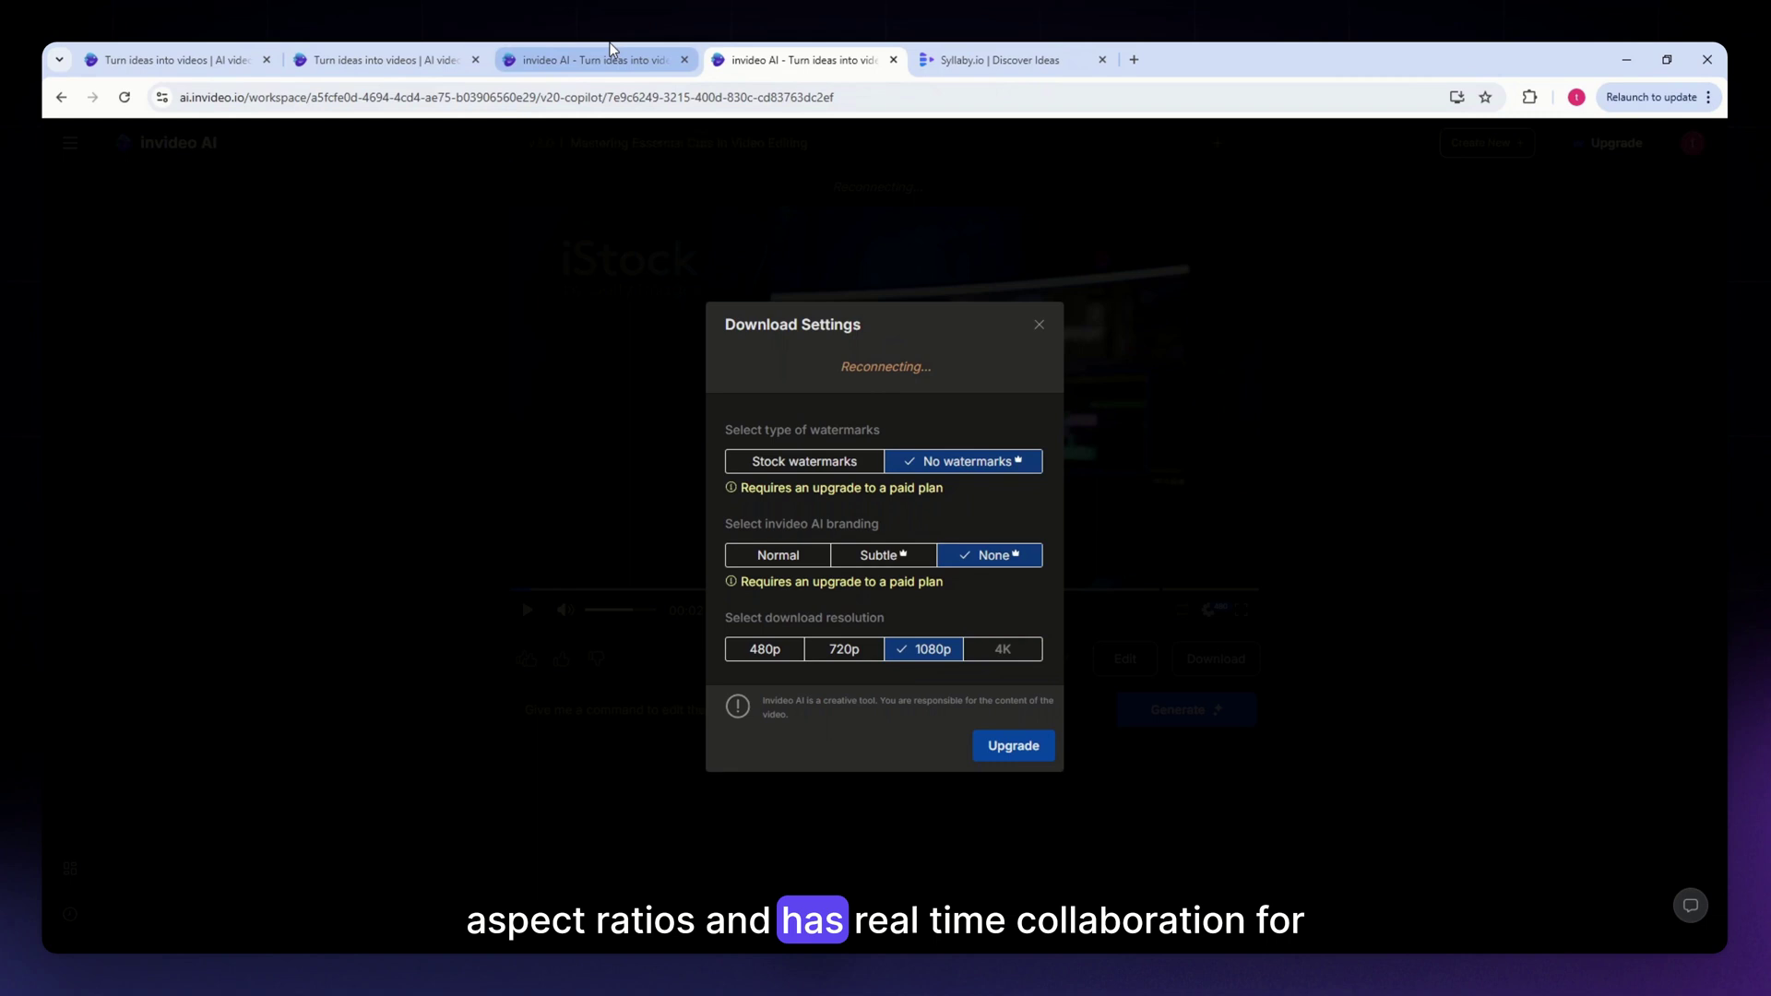
pyautogui.click(650, 60)
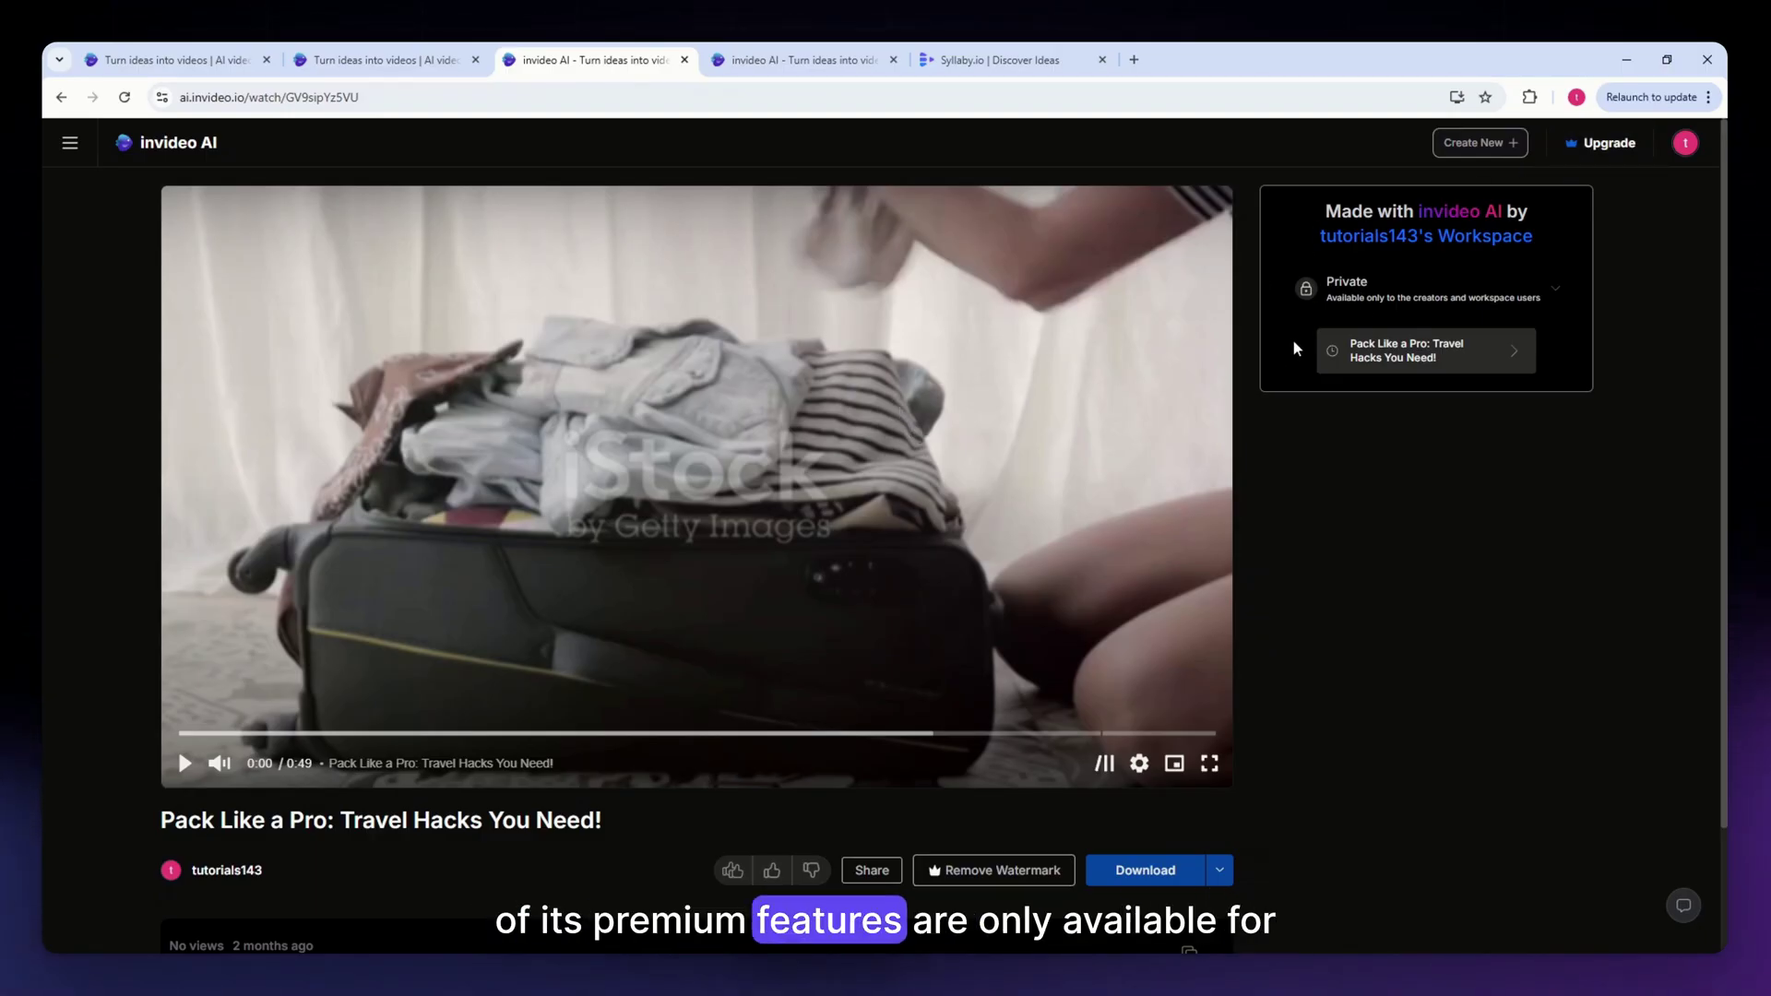
pyautogui.click(1598, 149)
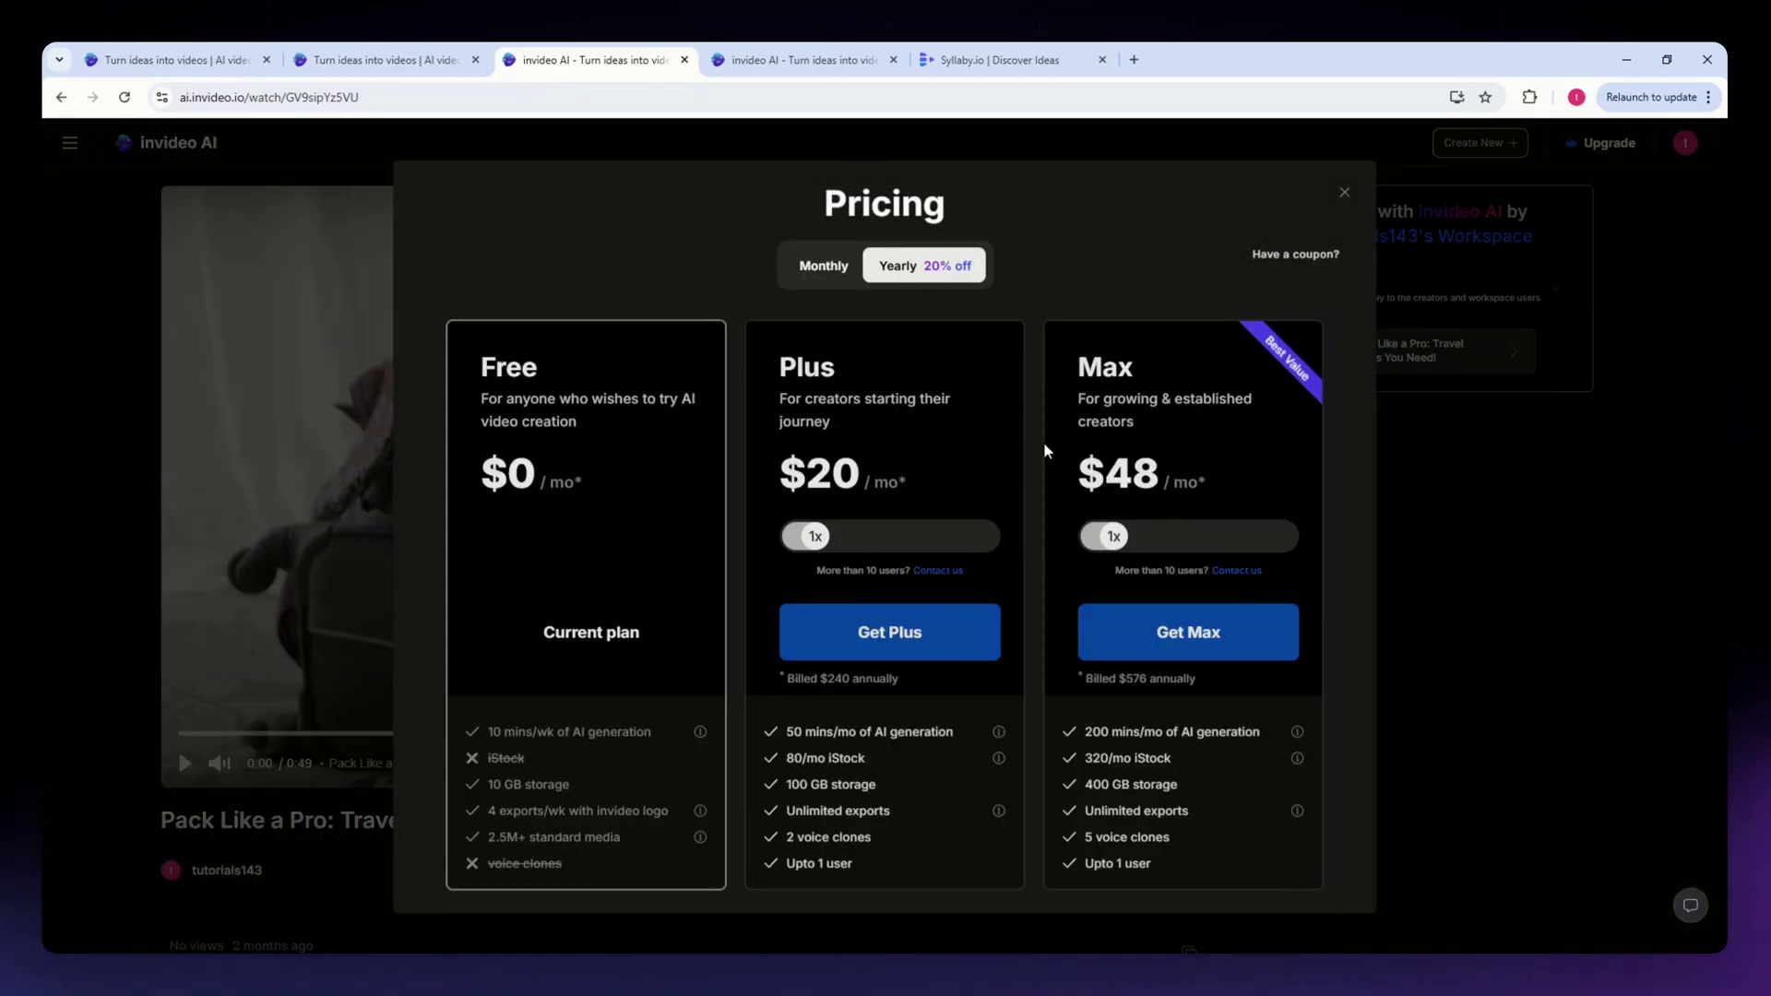
pyautogui.click(952, 57)
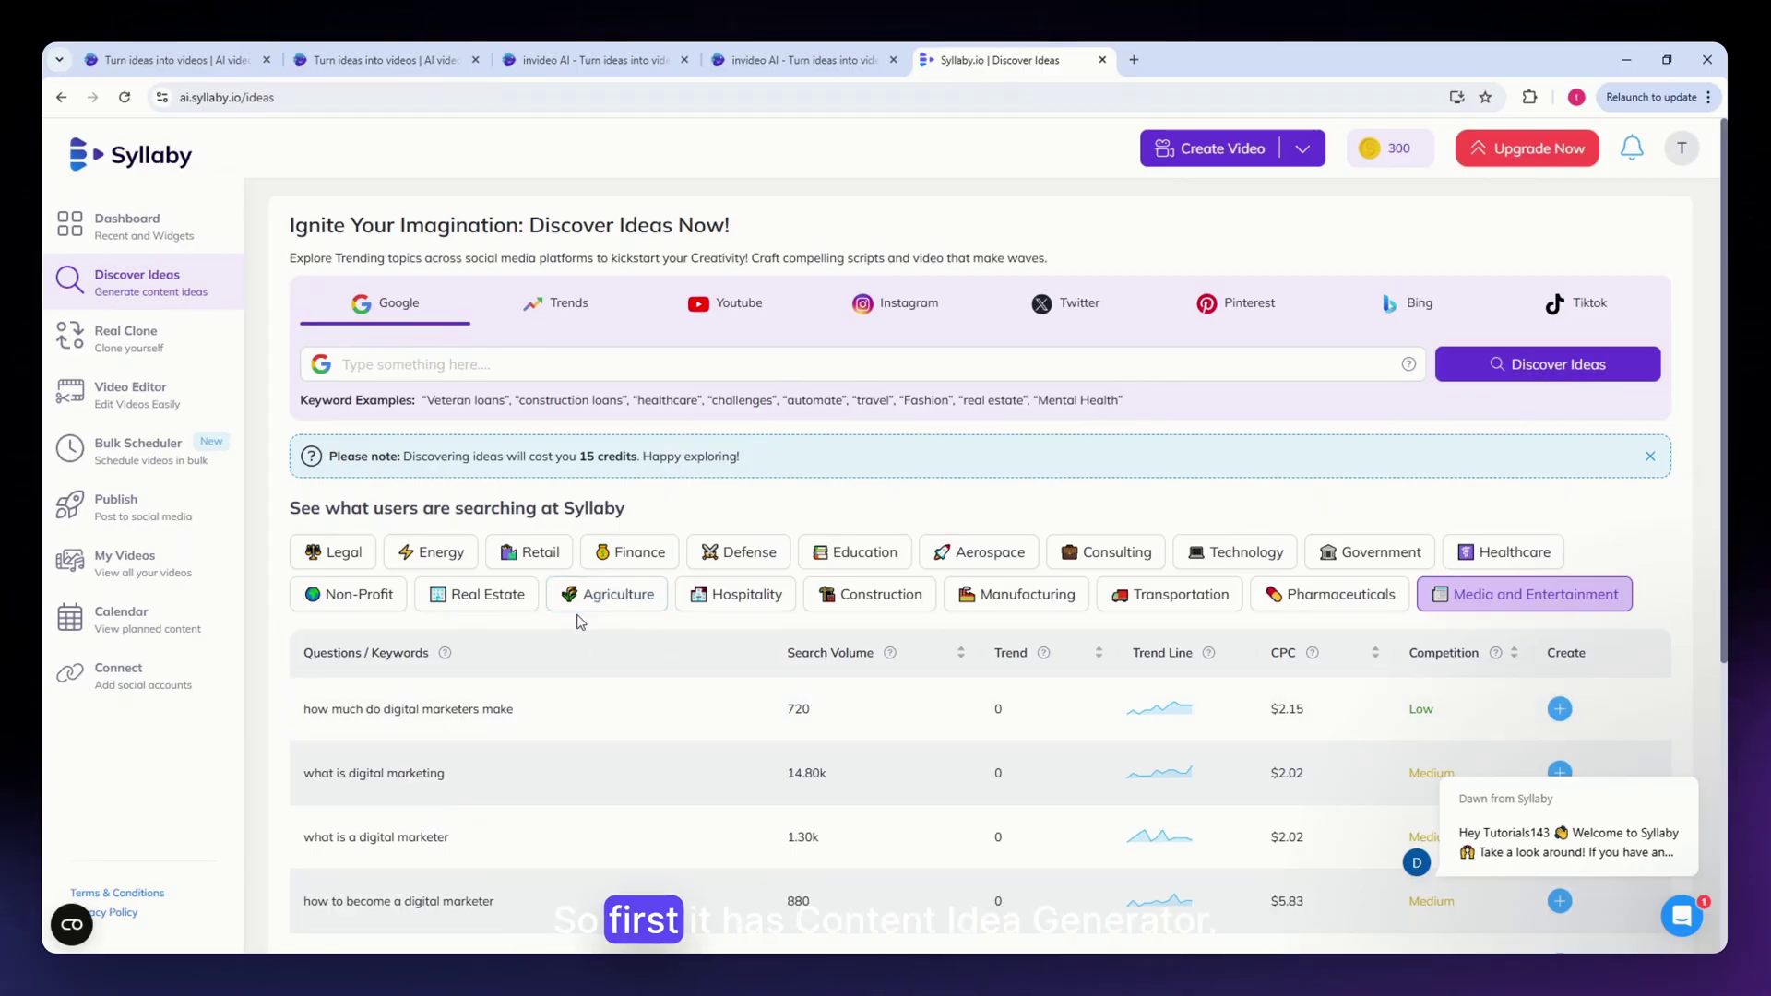
pyautogui.scroll(-2, 680, 724)
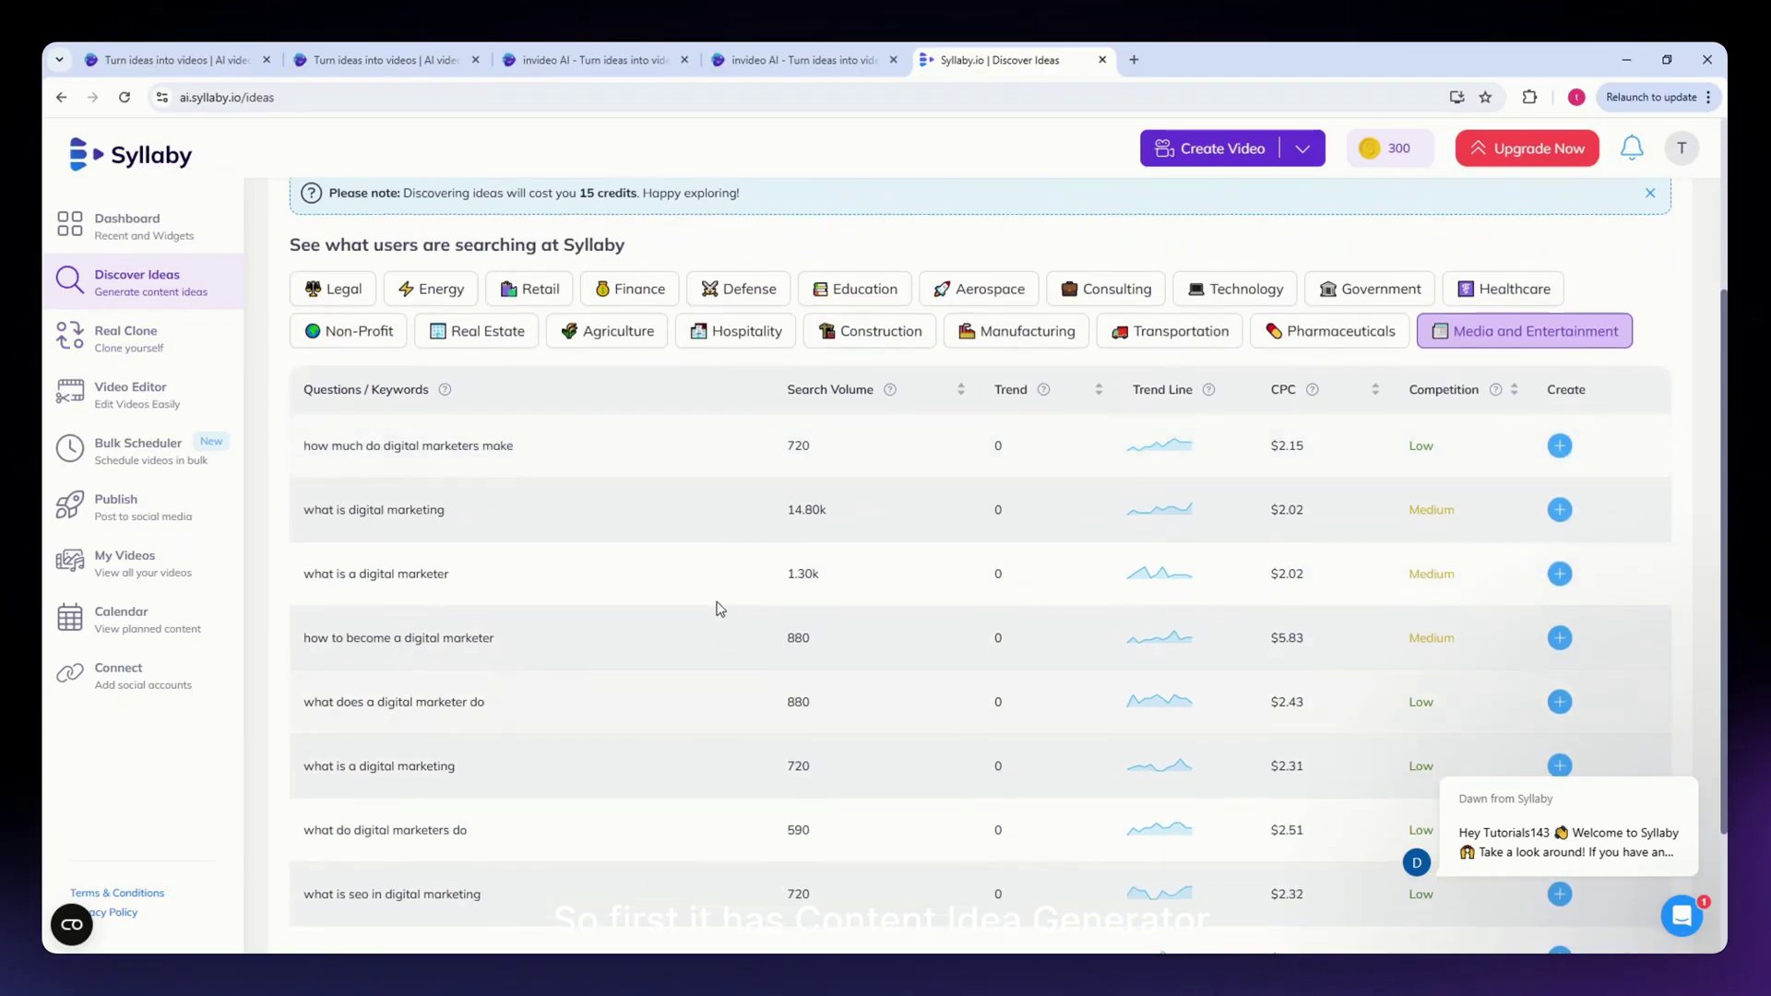
pyautogui.scroll(2, 696, 815)
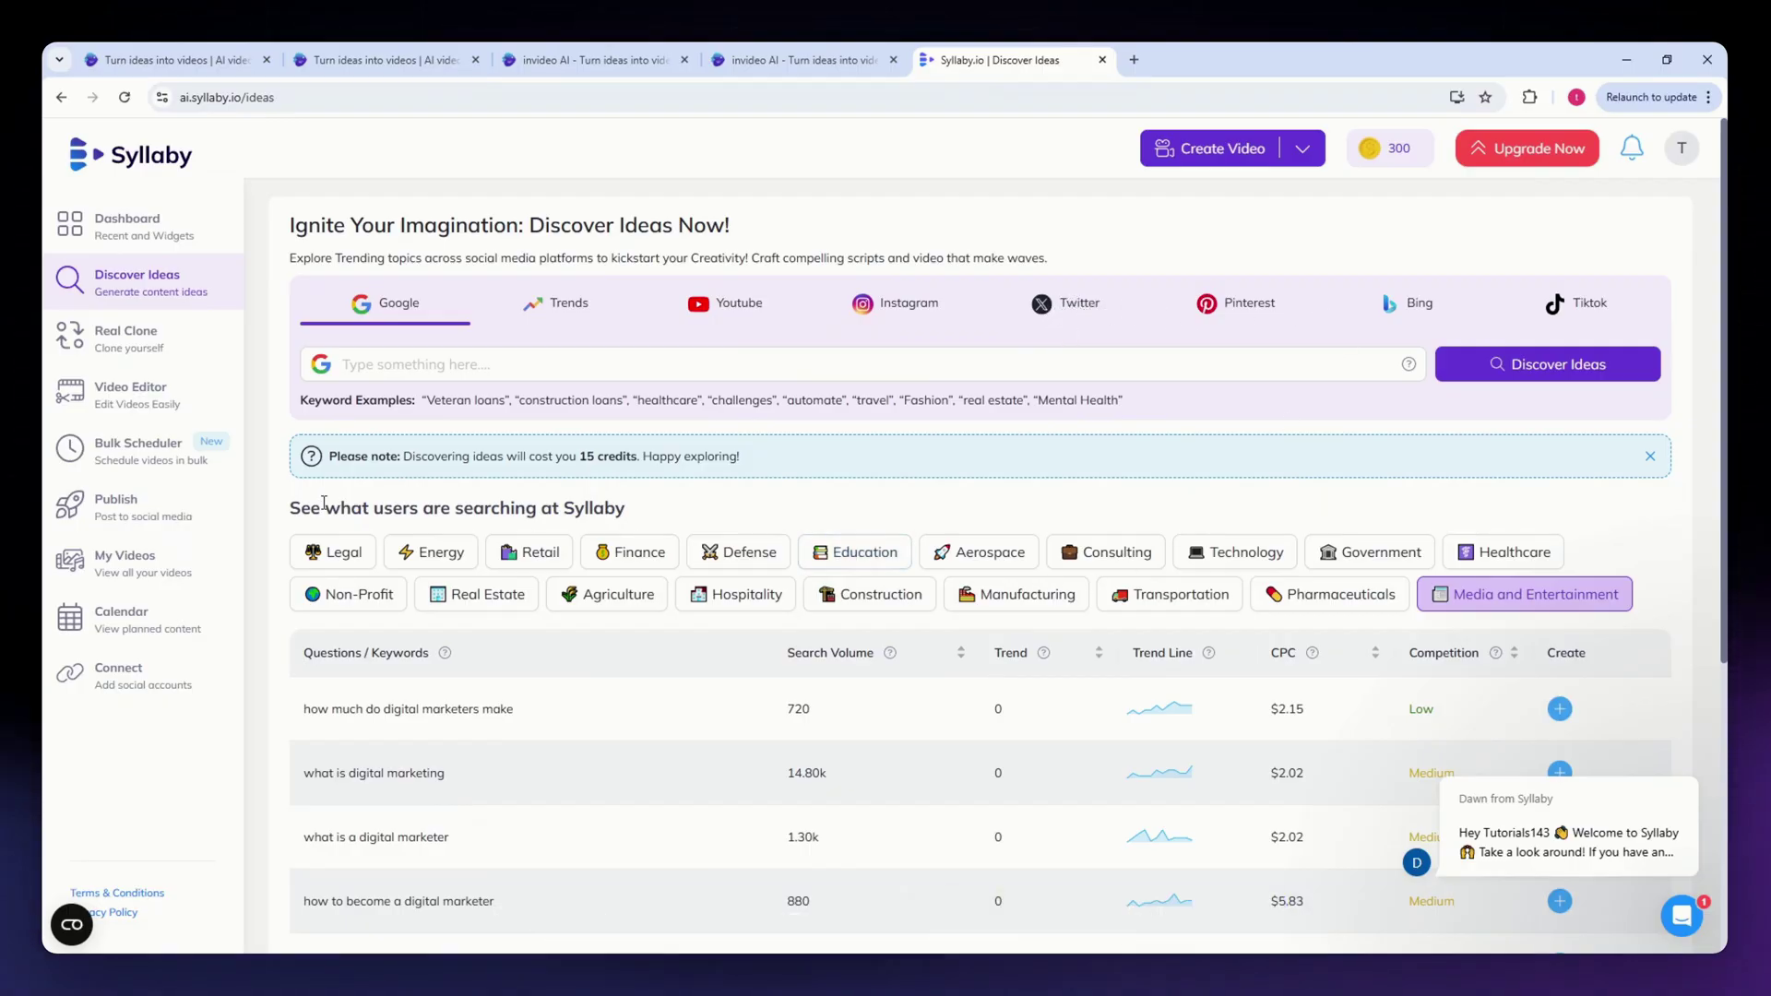
pyautogui.scroll(-2, 415, 851)
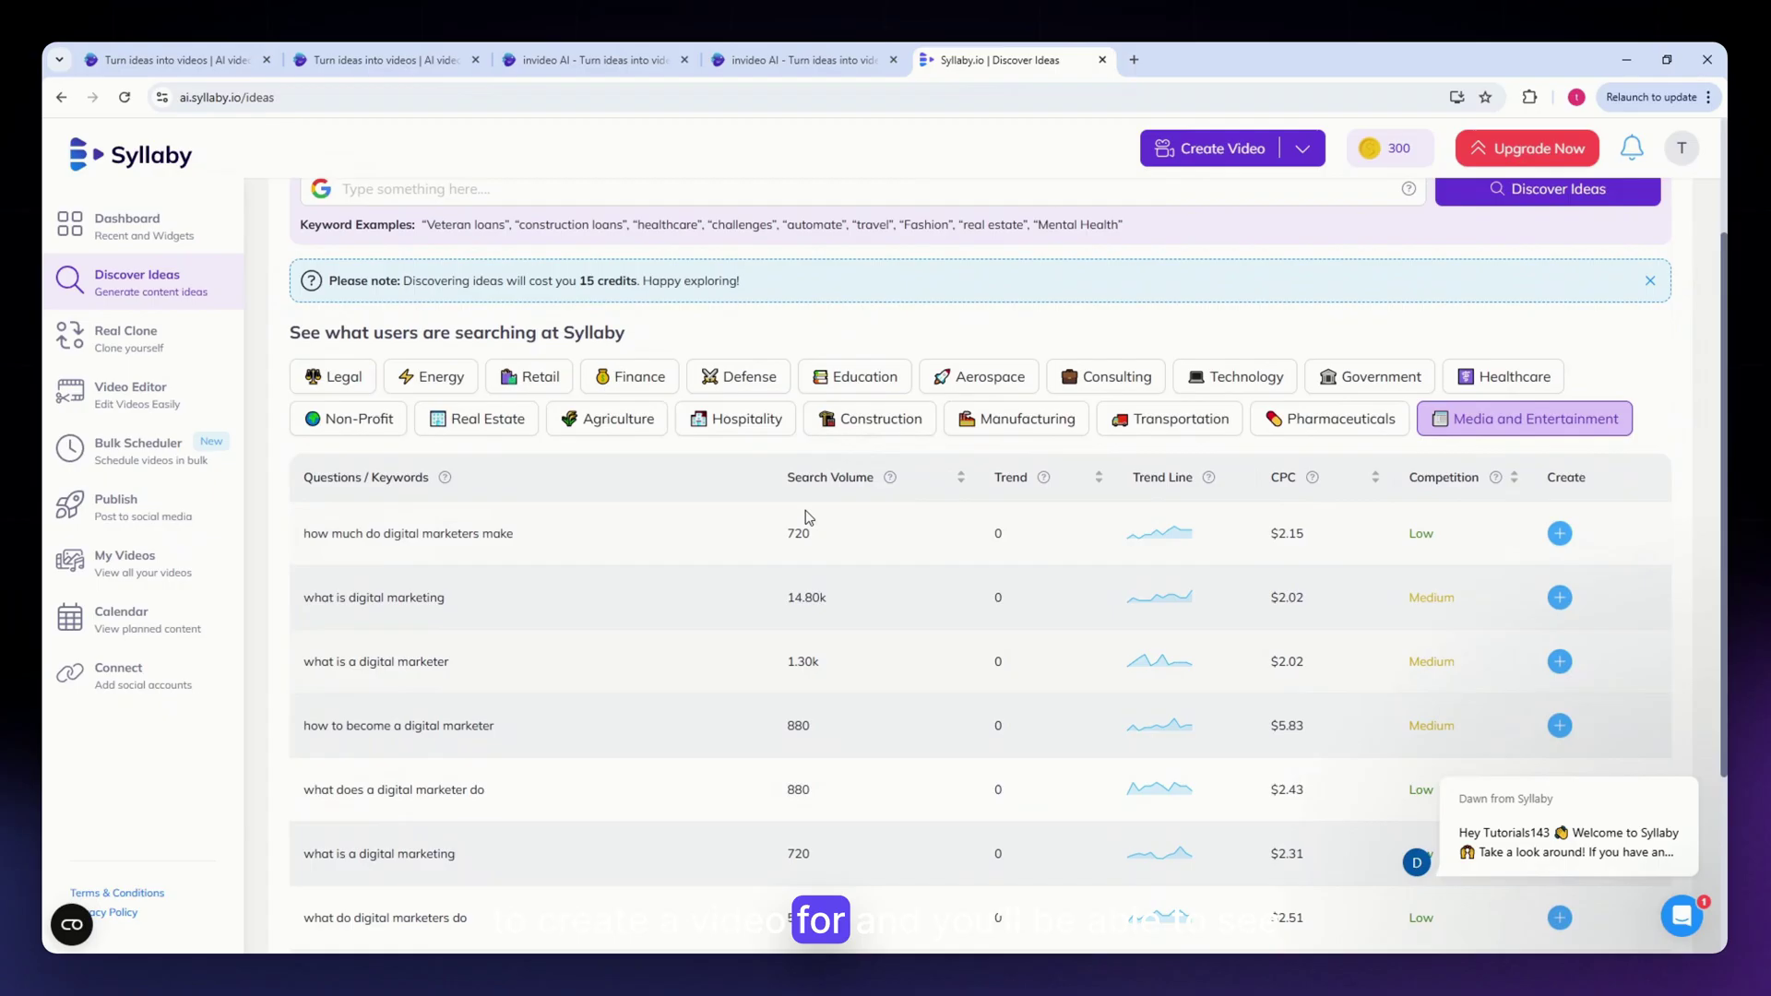
pyautogui.scroll(-1, 594, 762)
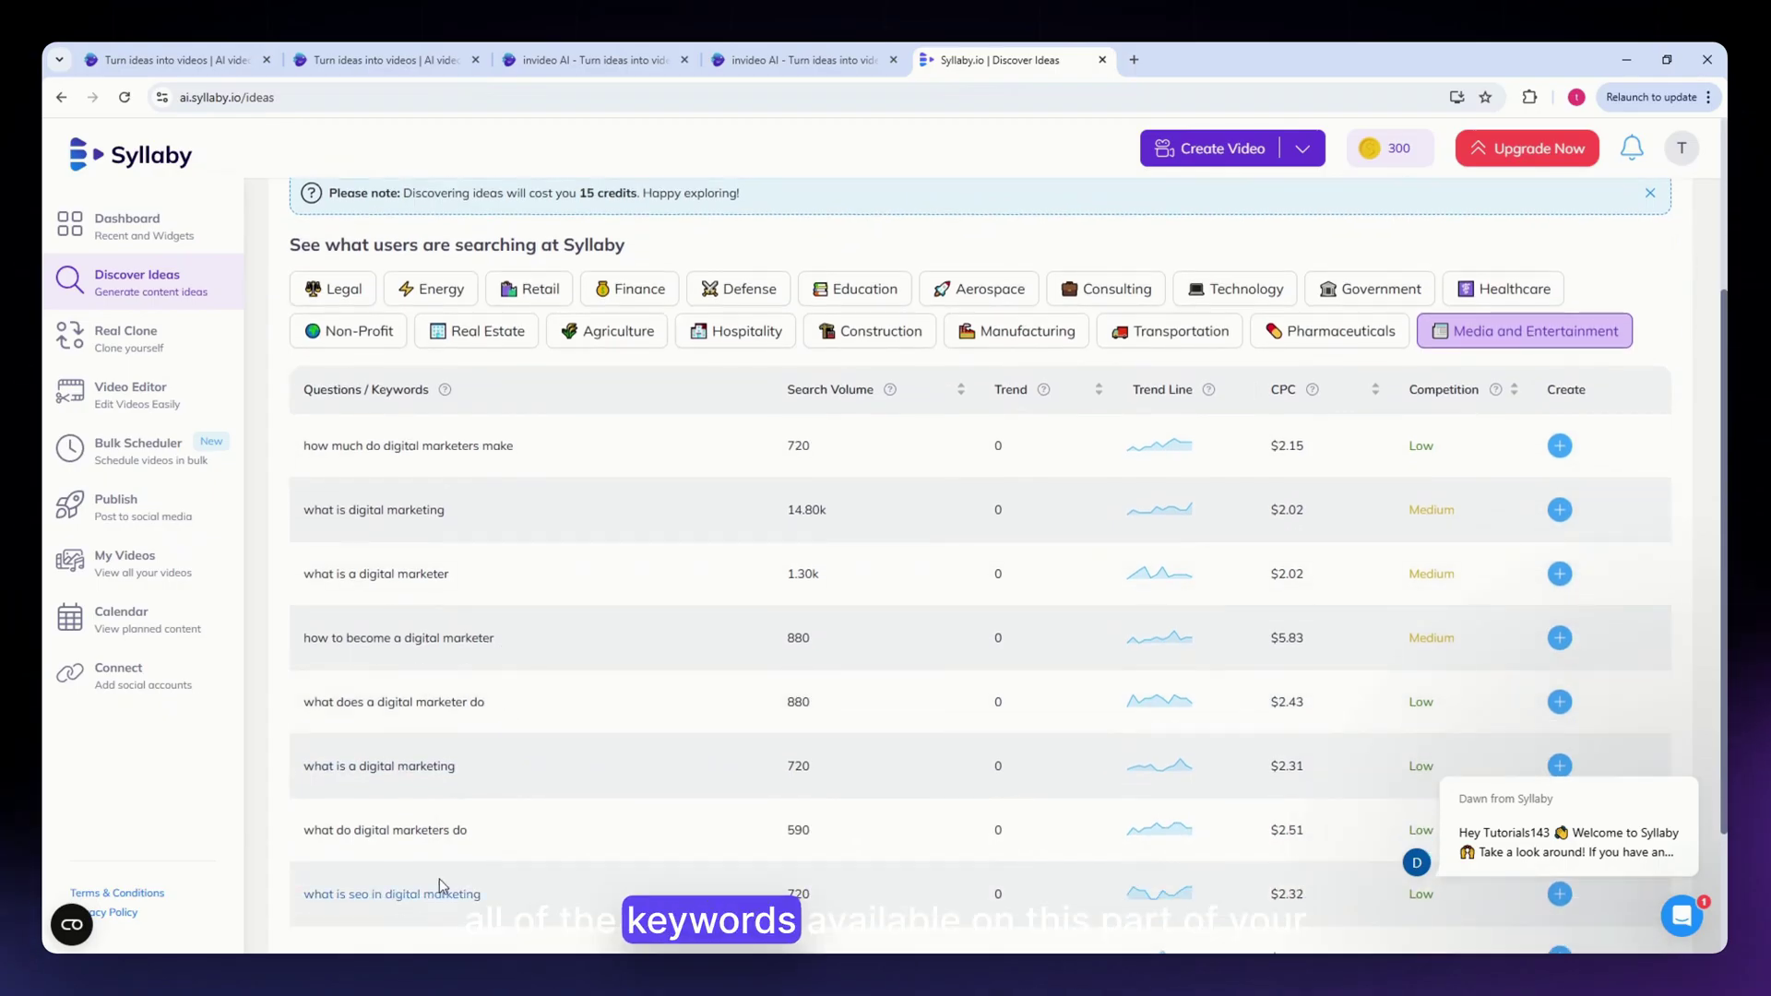
pyautogui.scroll(-2, 732, 632)
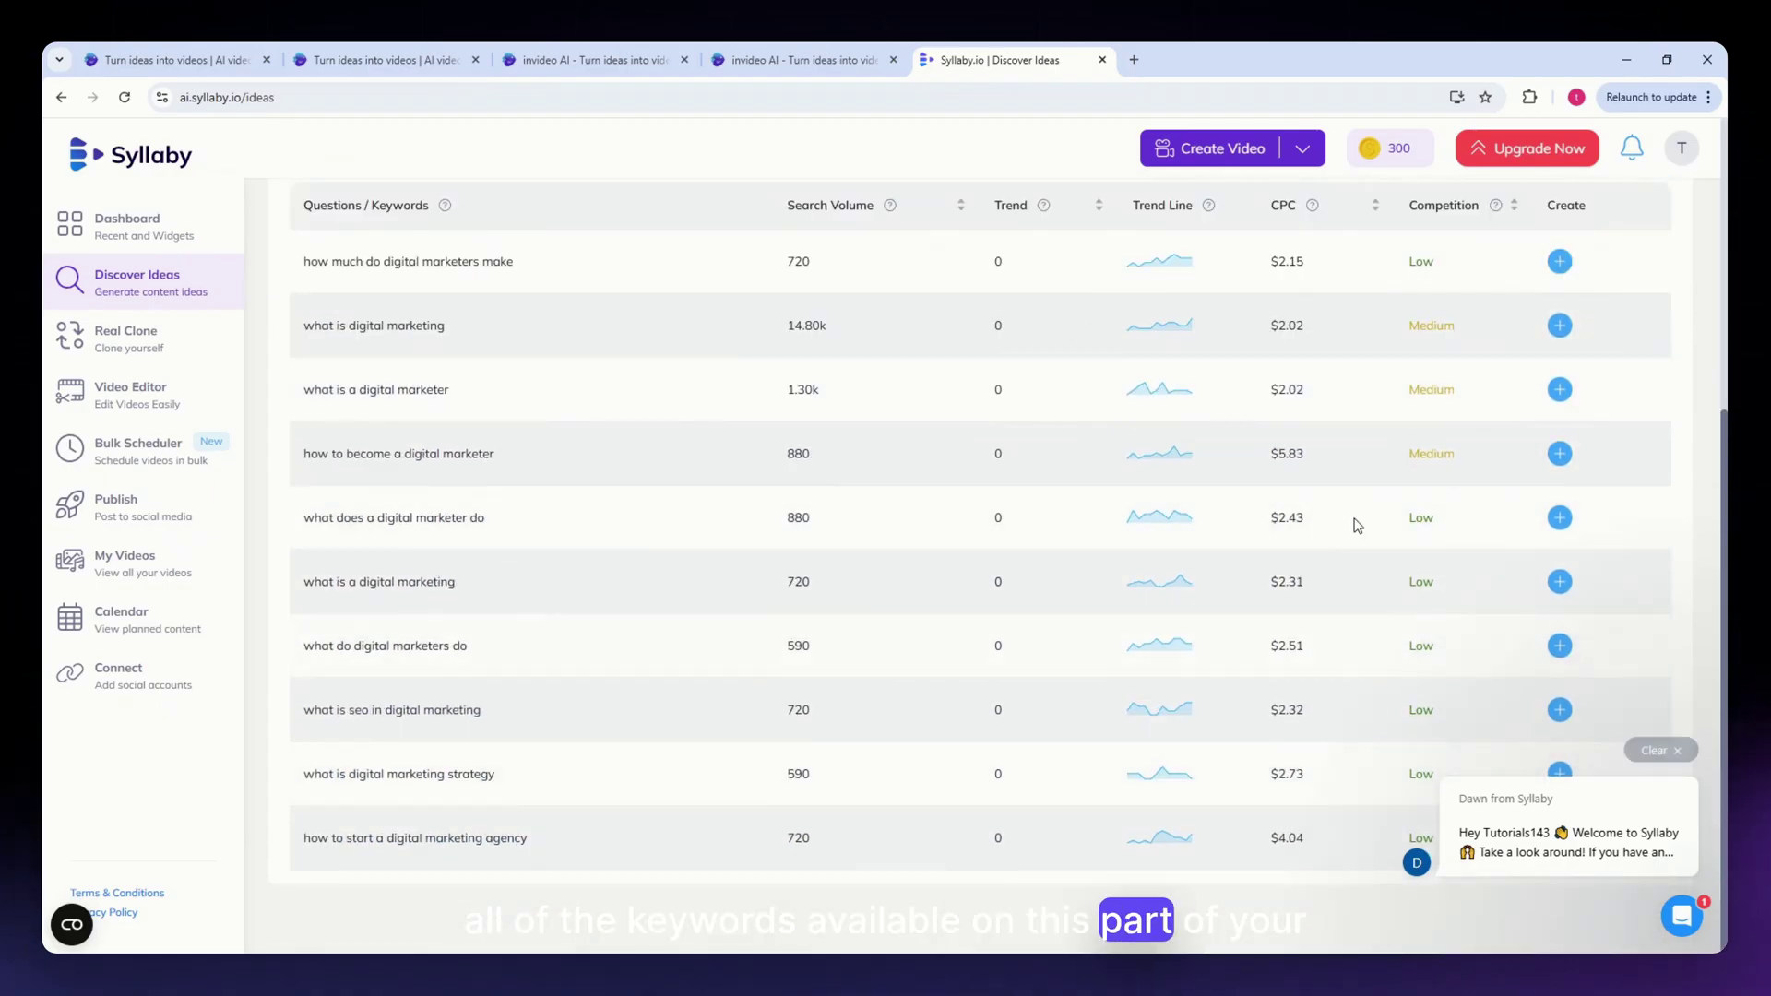
pyautogui.scroll(1, 1034, 519)
pyautogui.scroll(4, 955, 495)
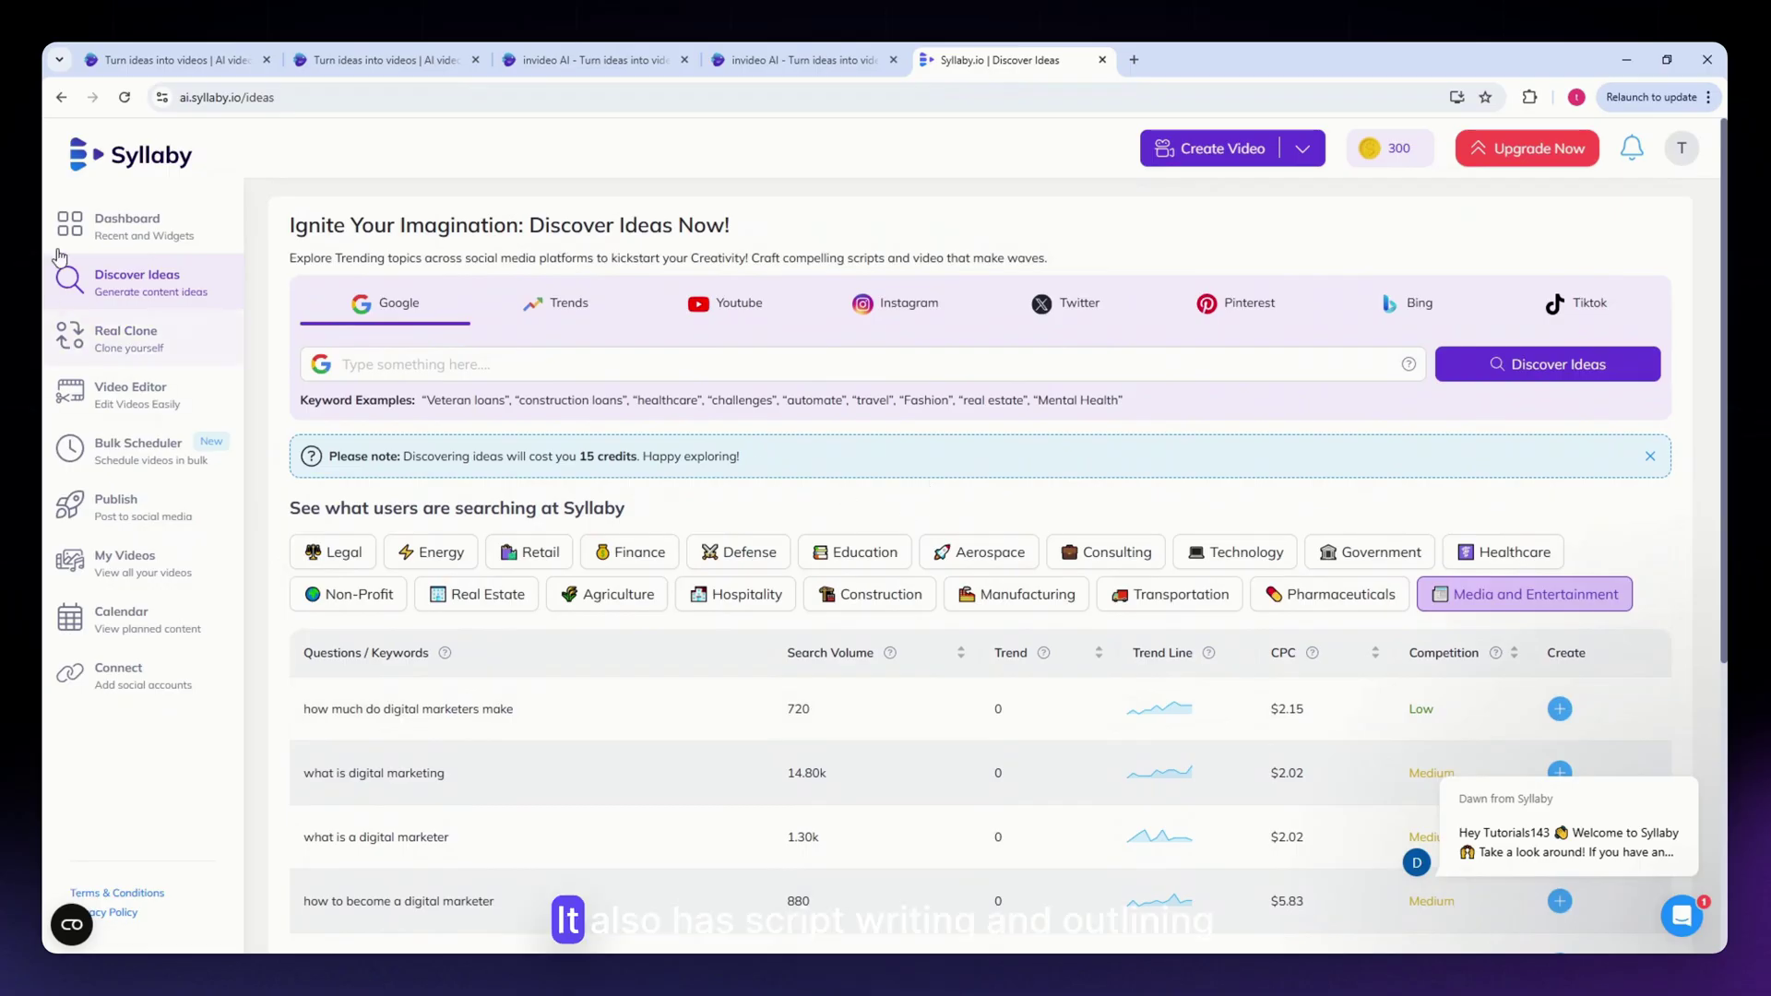
# Step: Open a blank video from the Dashboard's Video Editor, exit, and keep it as a draft
pyautogui.click(148, 231)
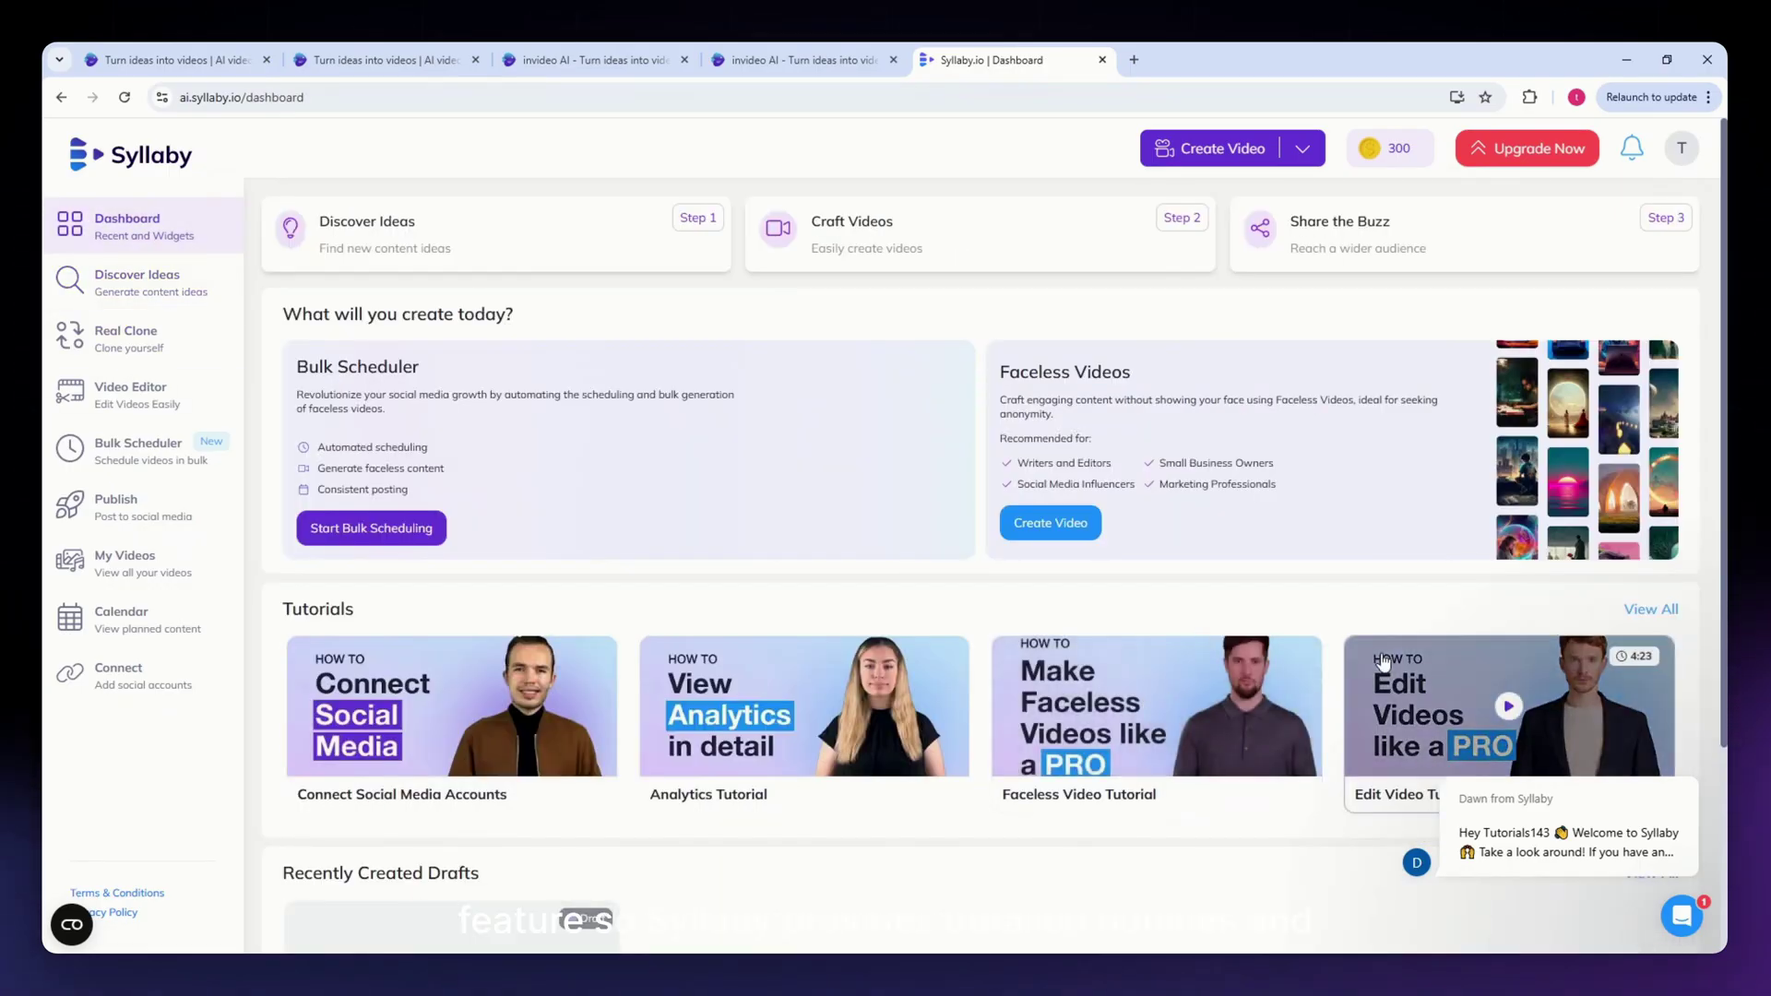
pyautogui.click(1198, 554)
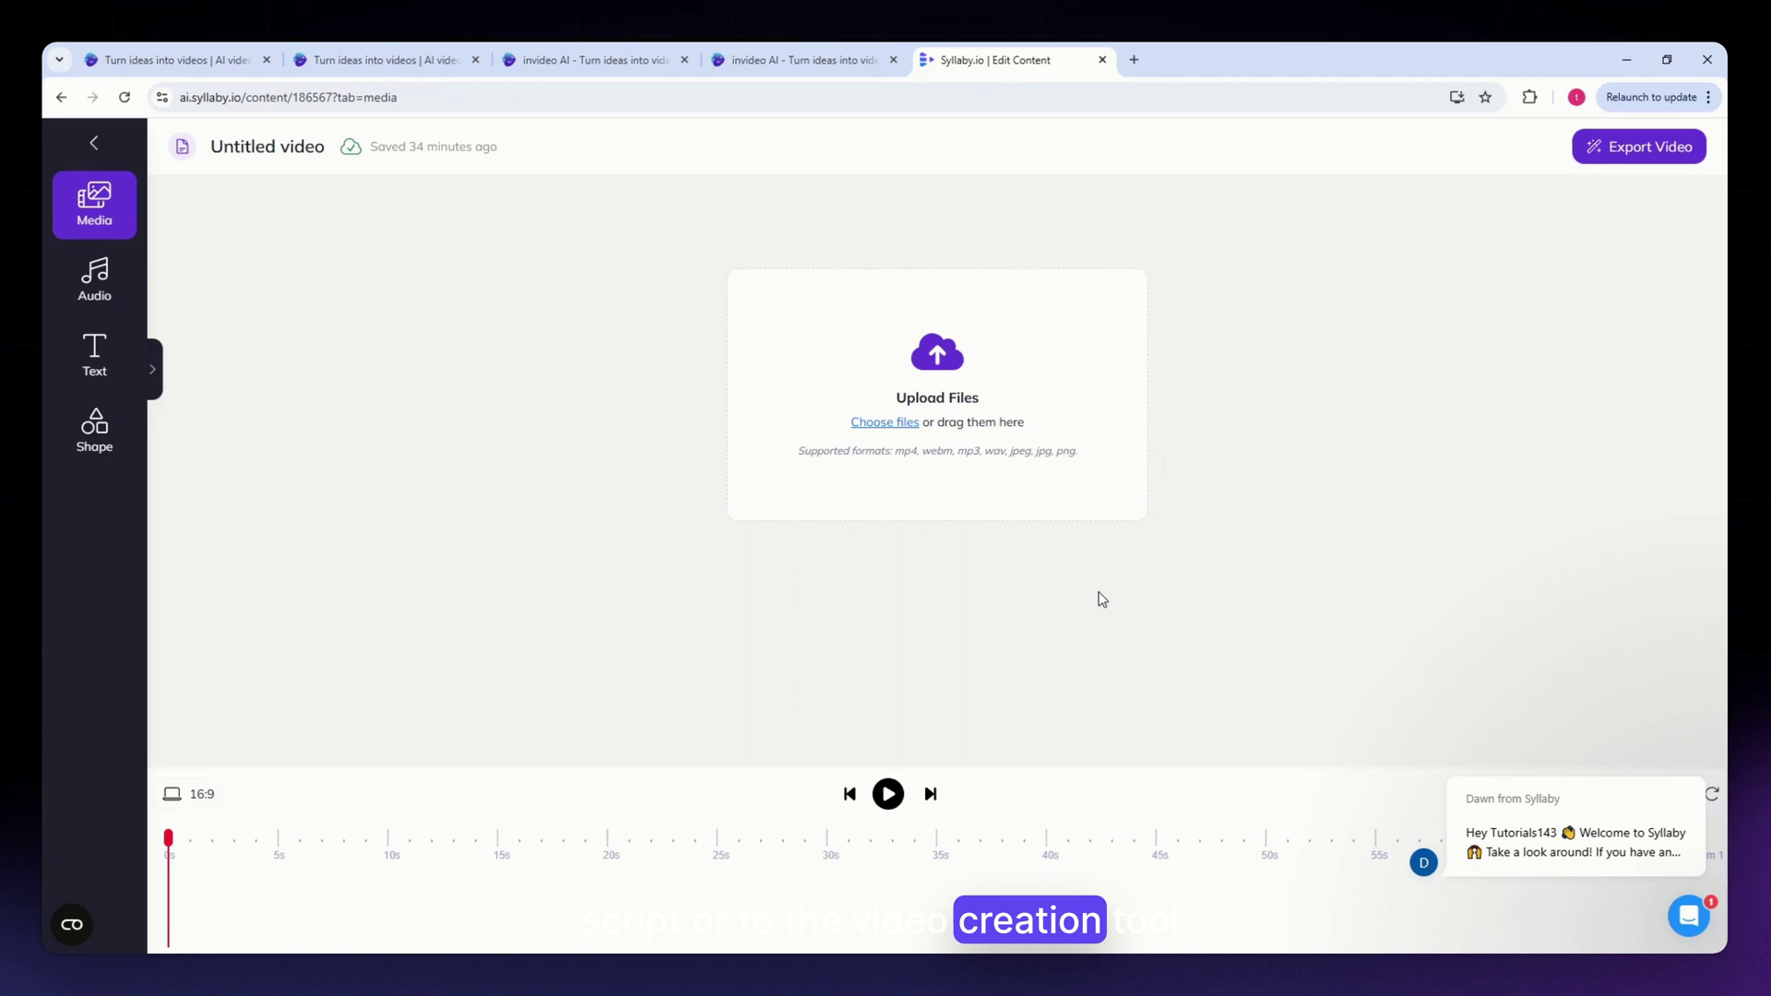
pyautogui.click(94, 144)
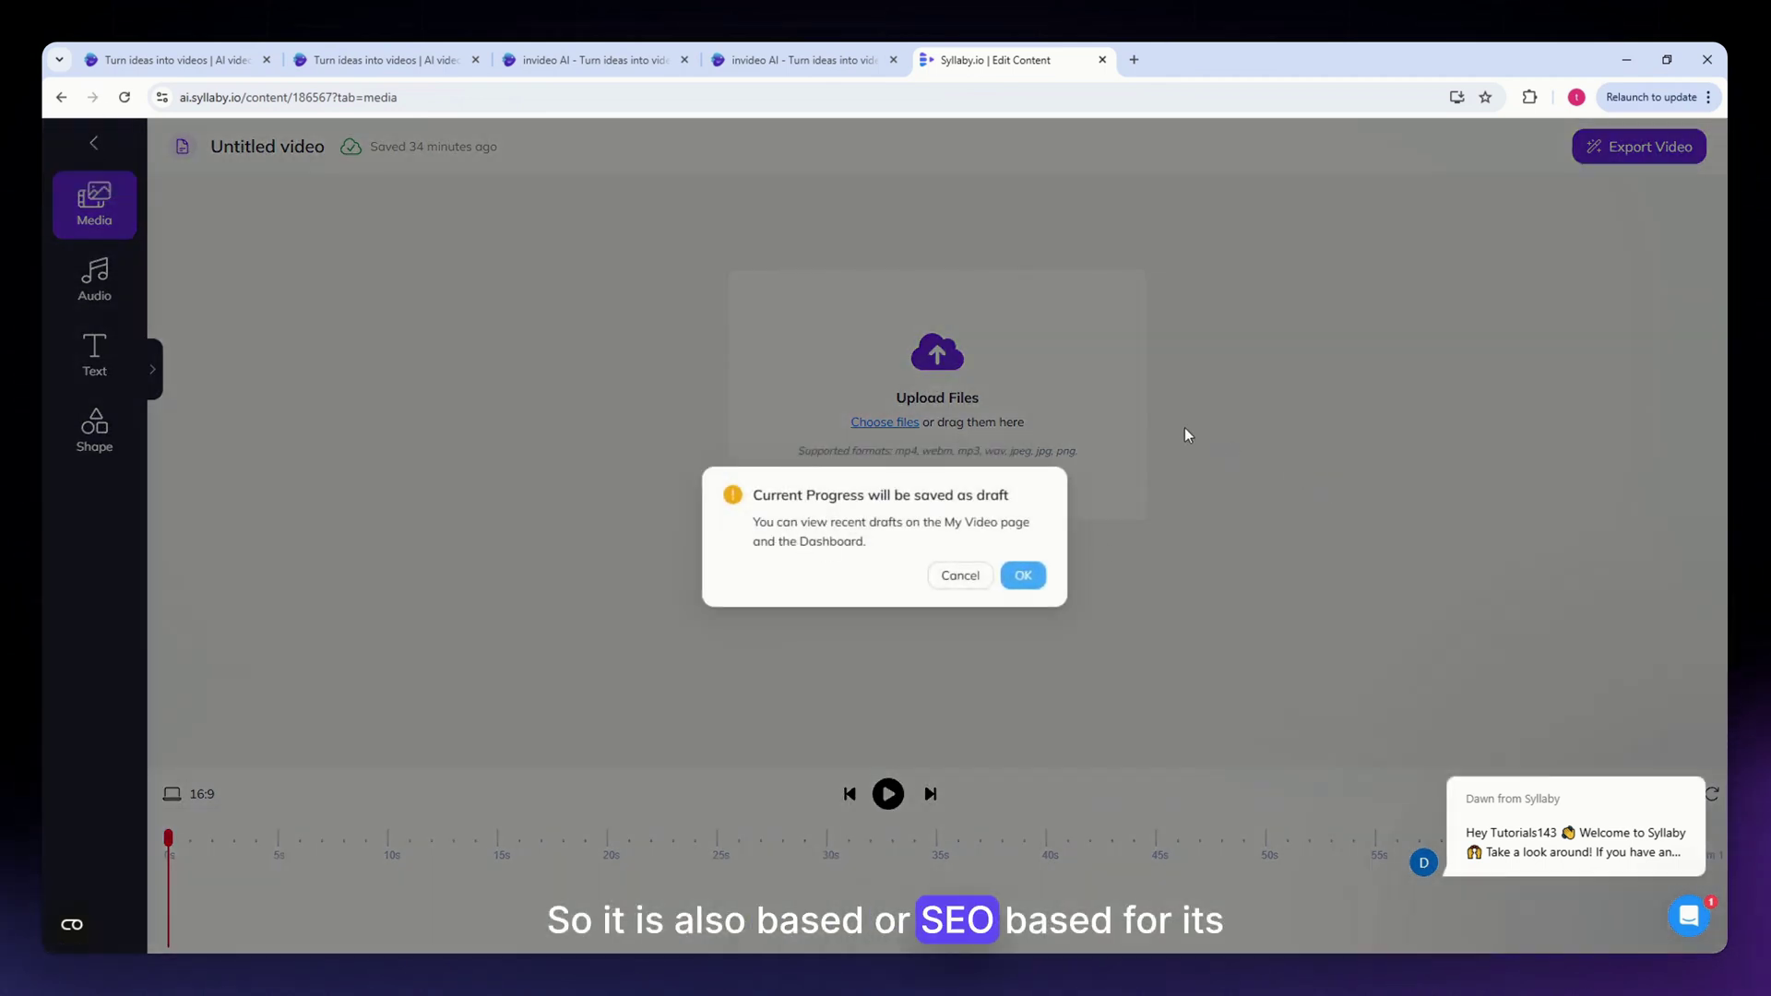
pyautogui.click(1025, 573)
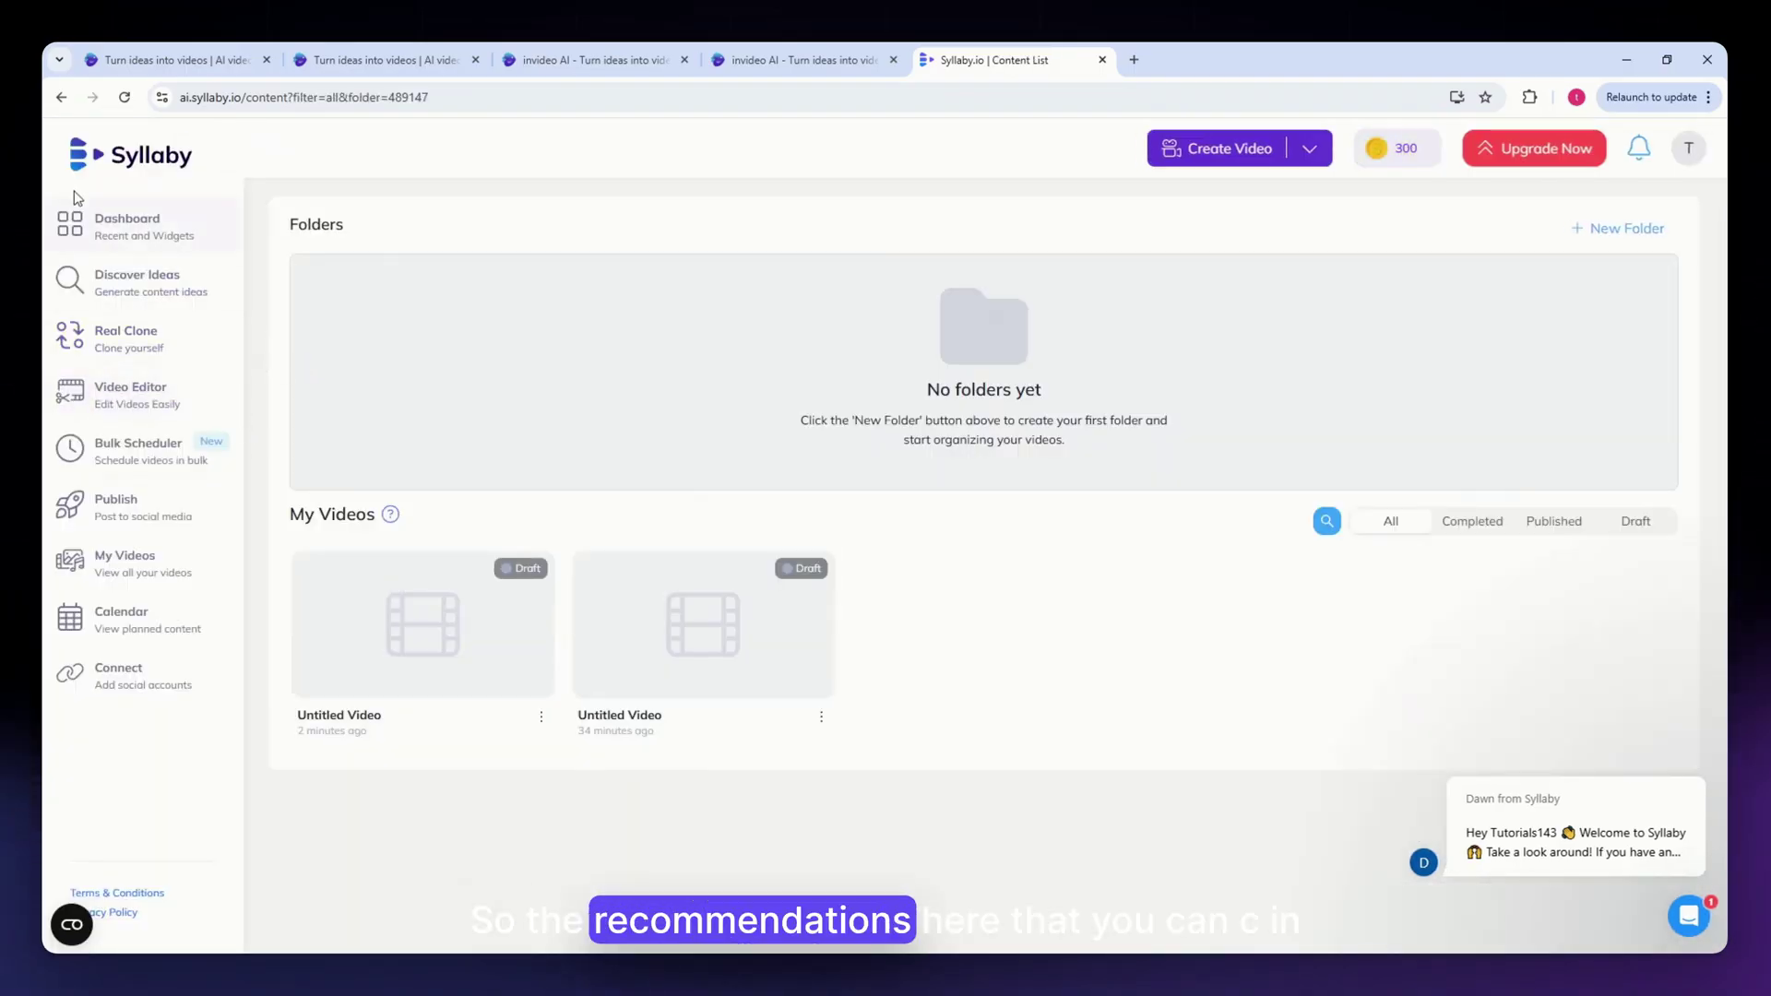
pyautogui.scroll(-3, 561, 685)
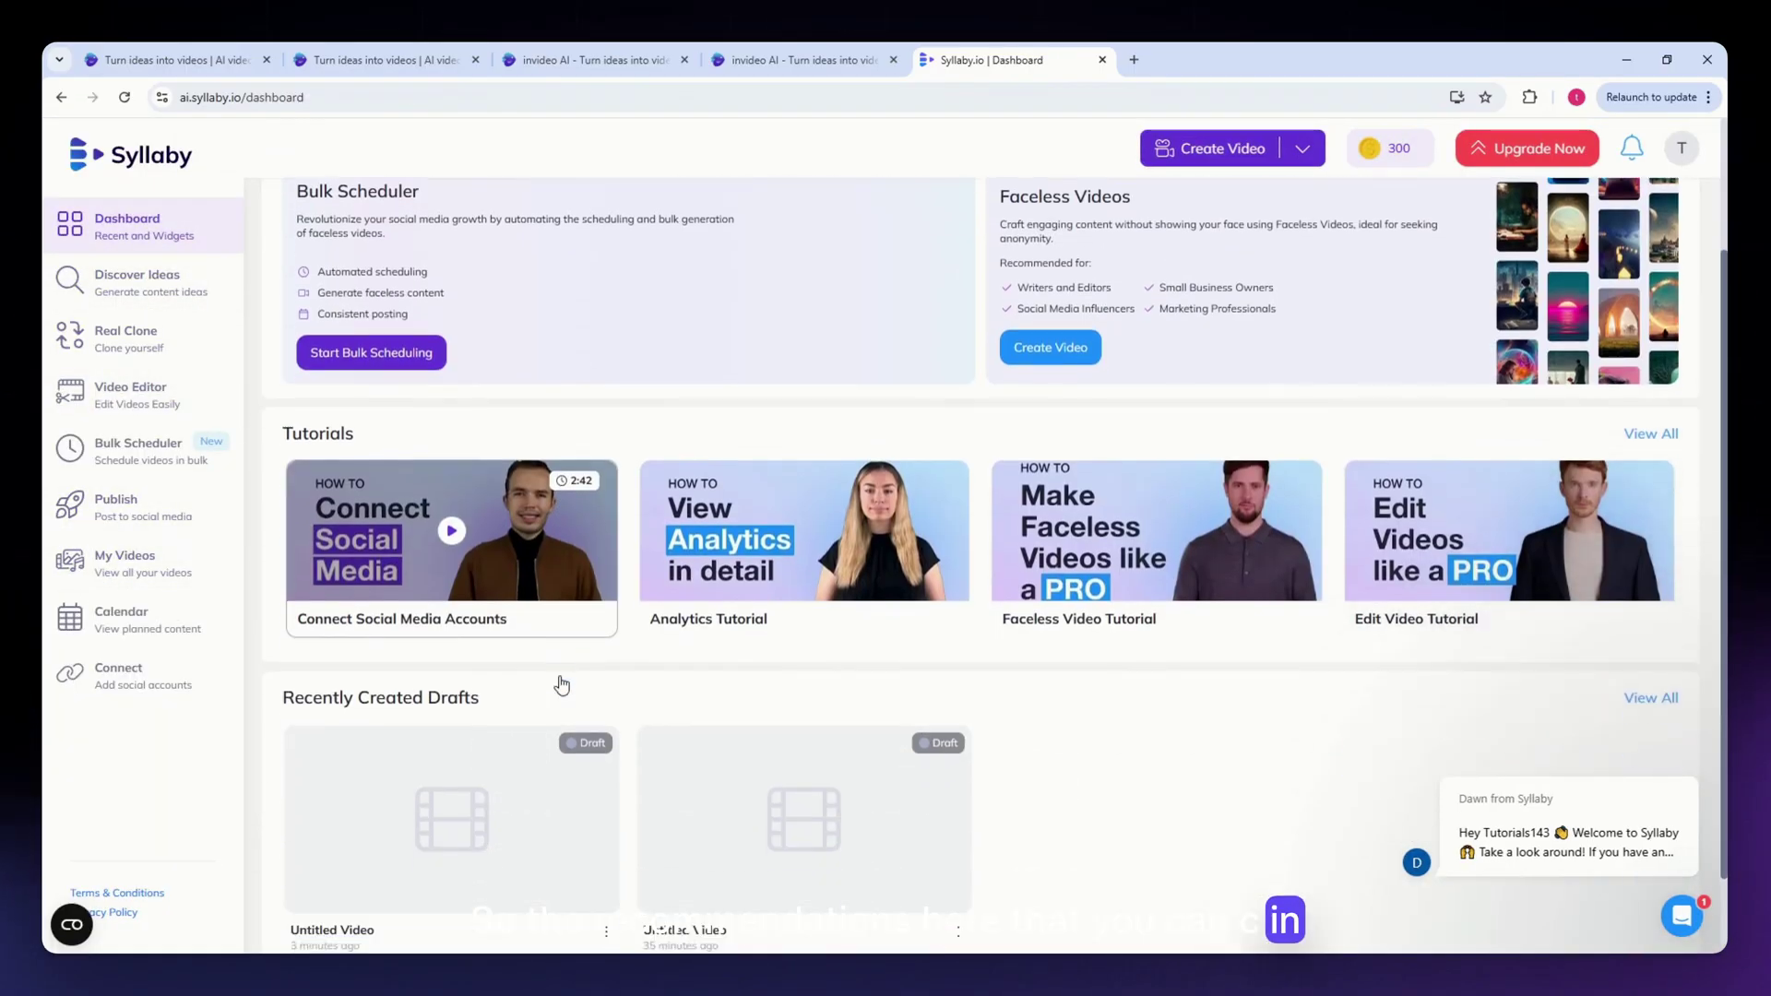
pyautogui.scroll(-1, 561, 685)
pyautogui.scroll(3, 561, 685)
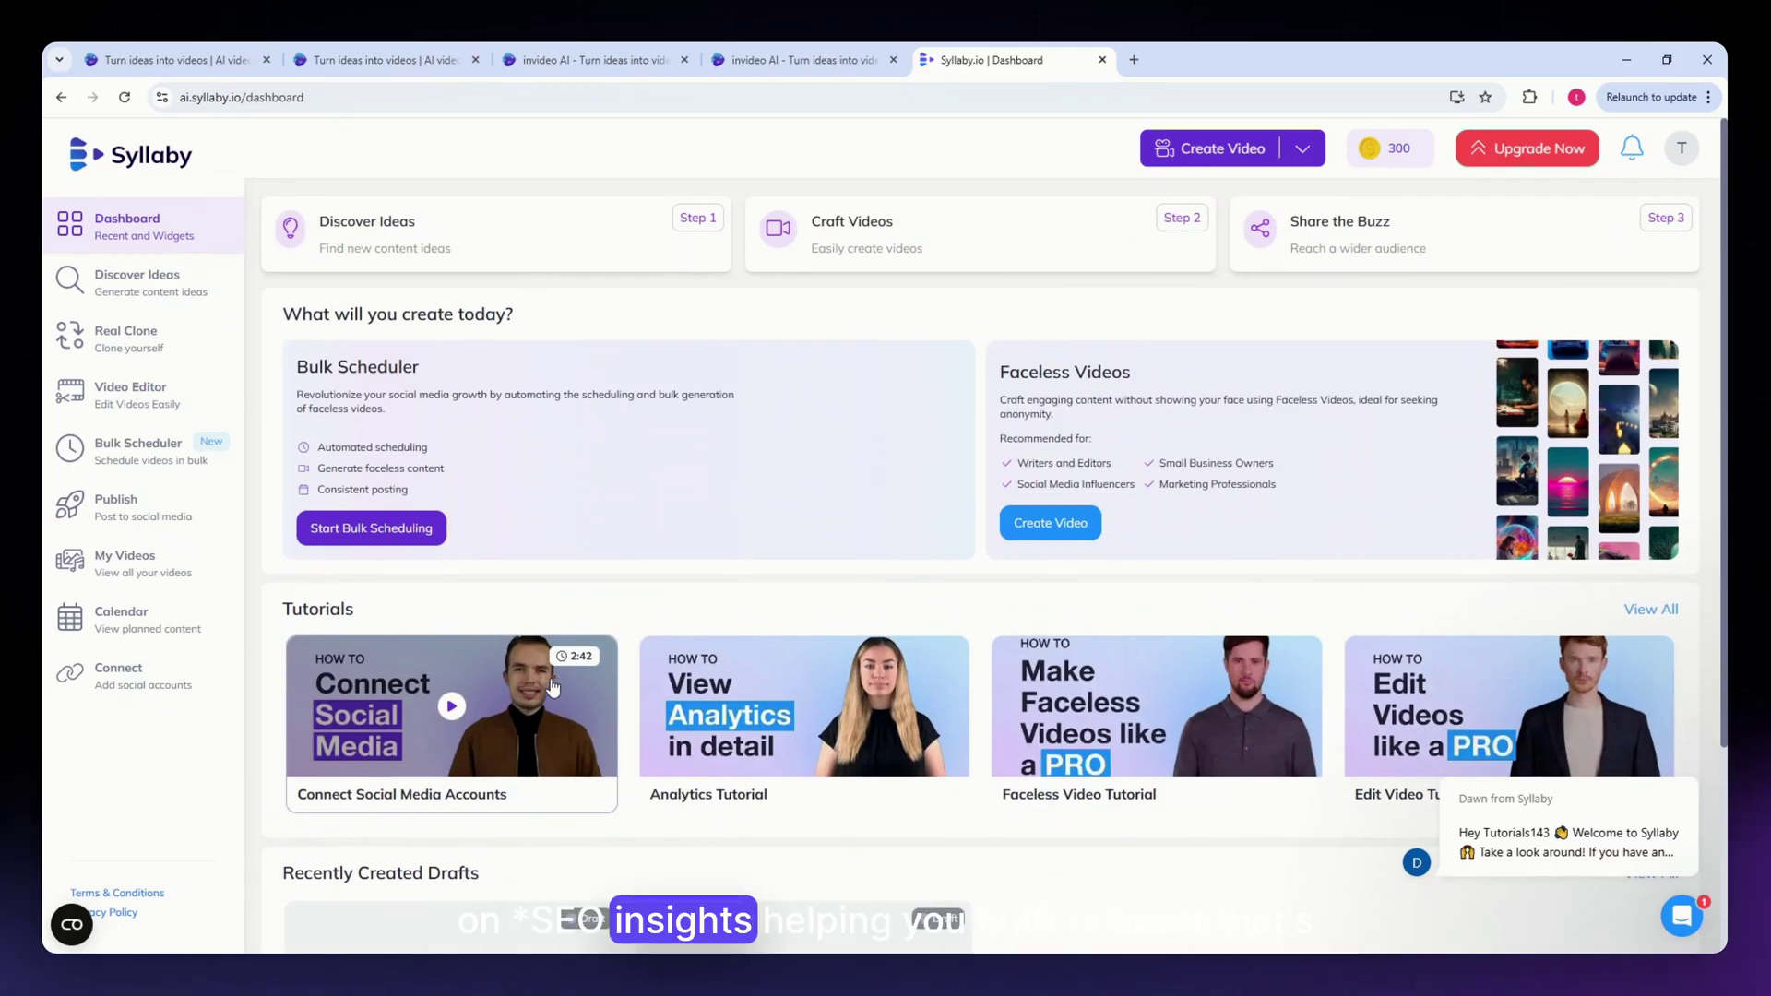
pyautogui.scroll(-1, 903, 595)
pyautogui.moveTo(804, 619)
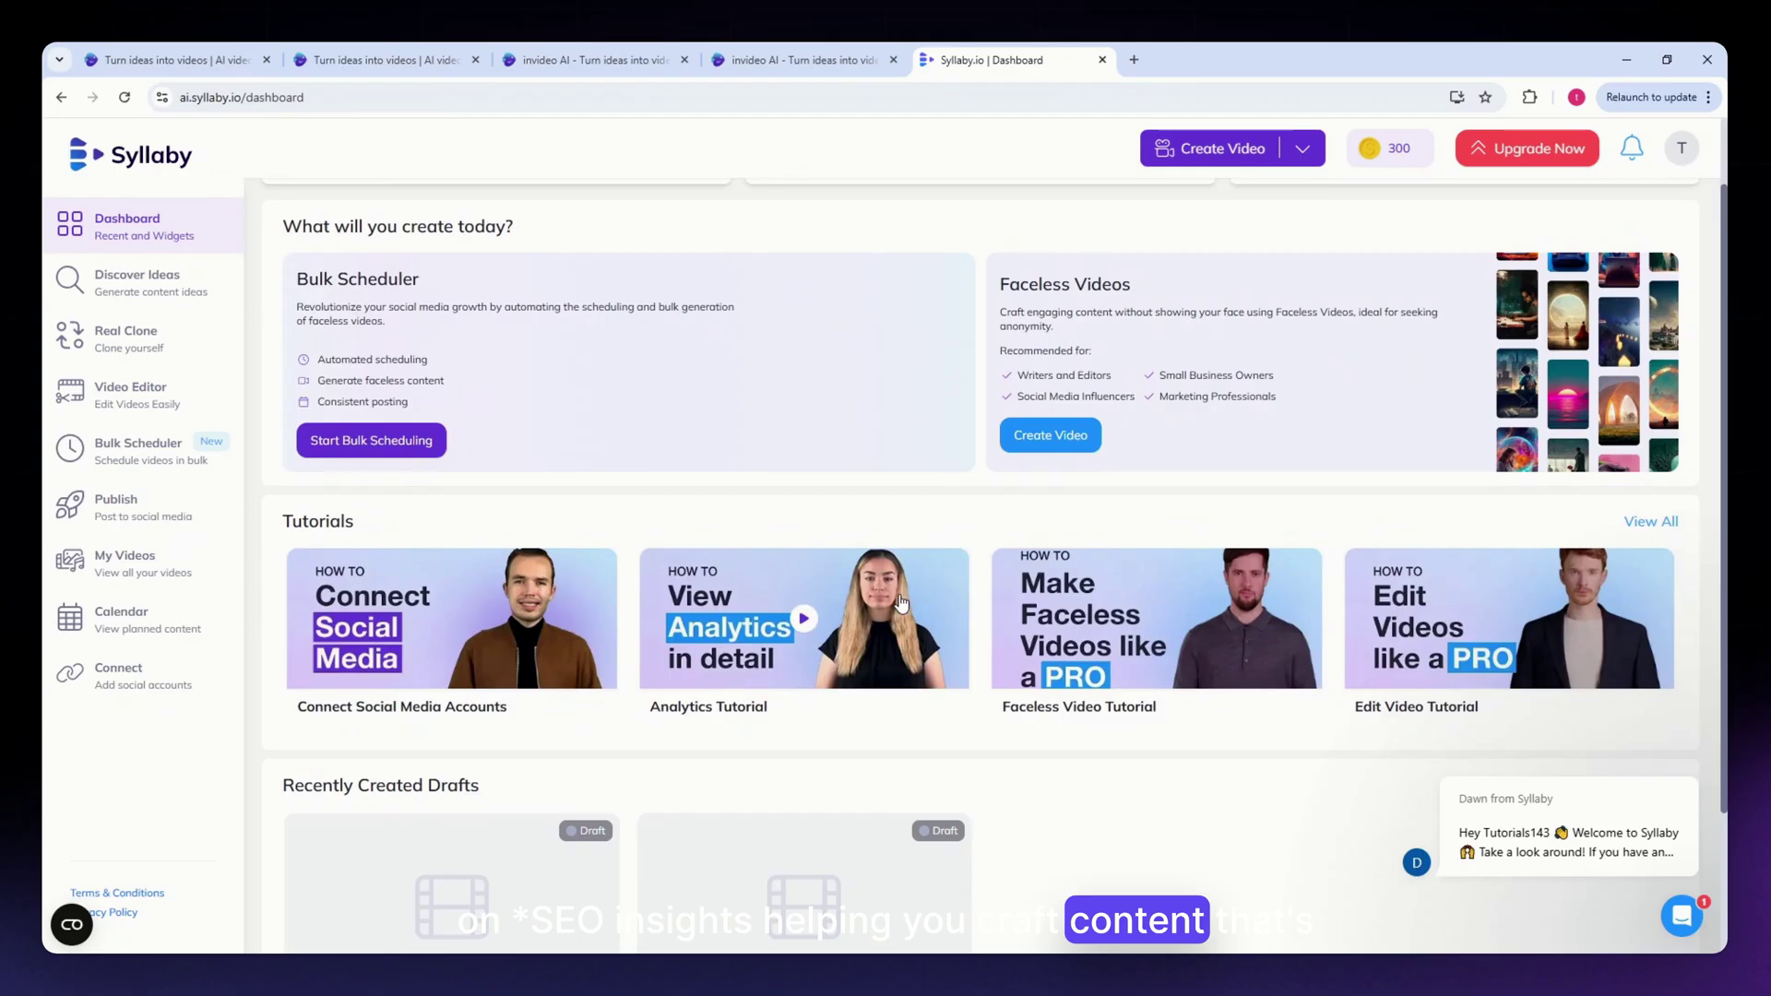
pyautogui.scroll(-2, 903, 616)
pyautogui.scroll(3, 730, 644)
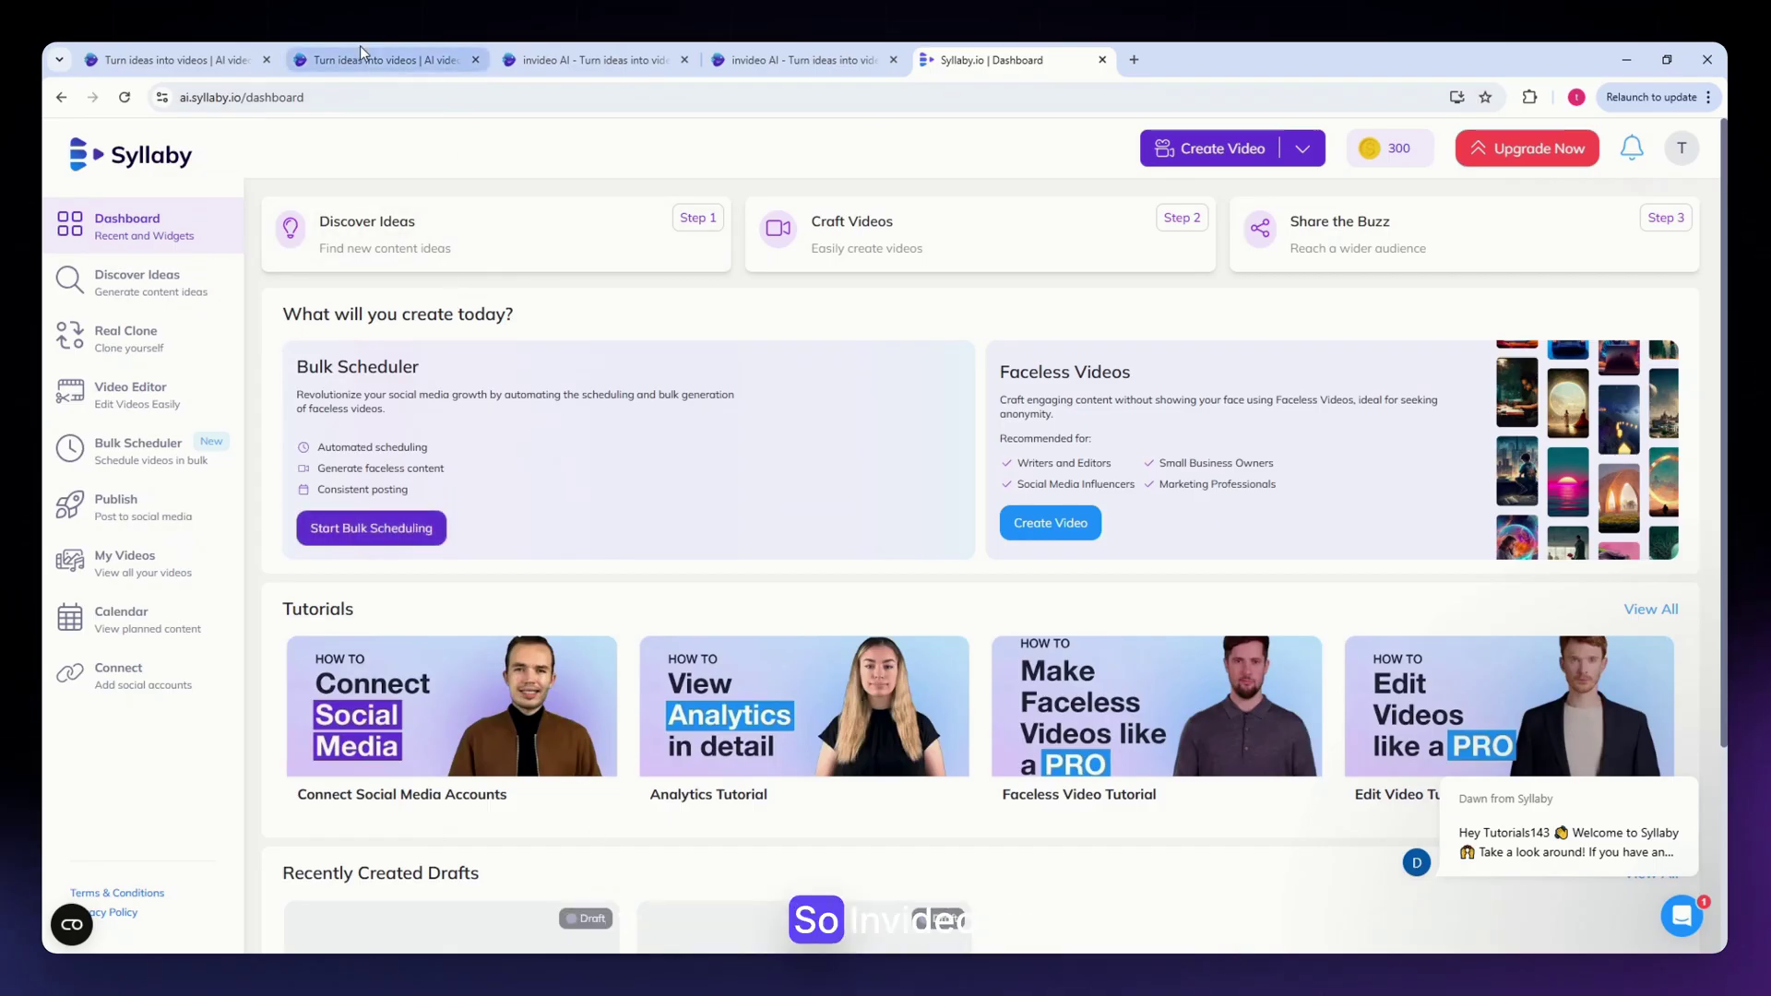
# Step: Return to the InVideo tab and close the Script to Video video-type dropdown
pyautogui.click(362, 60)
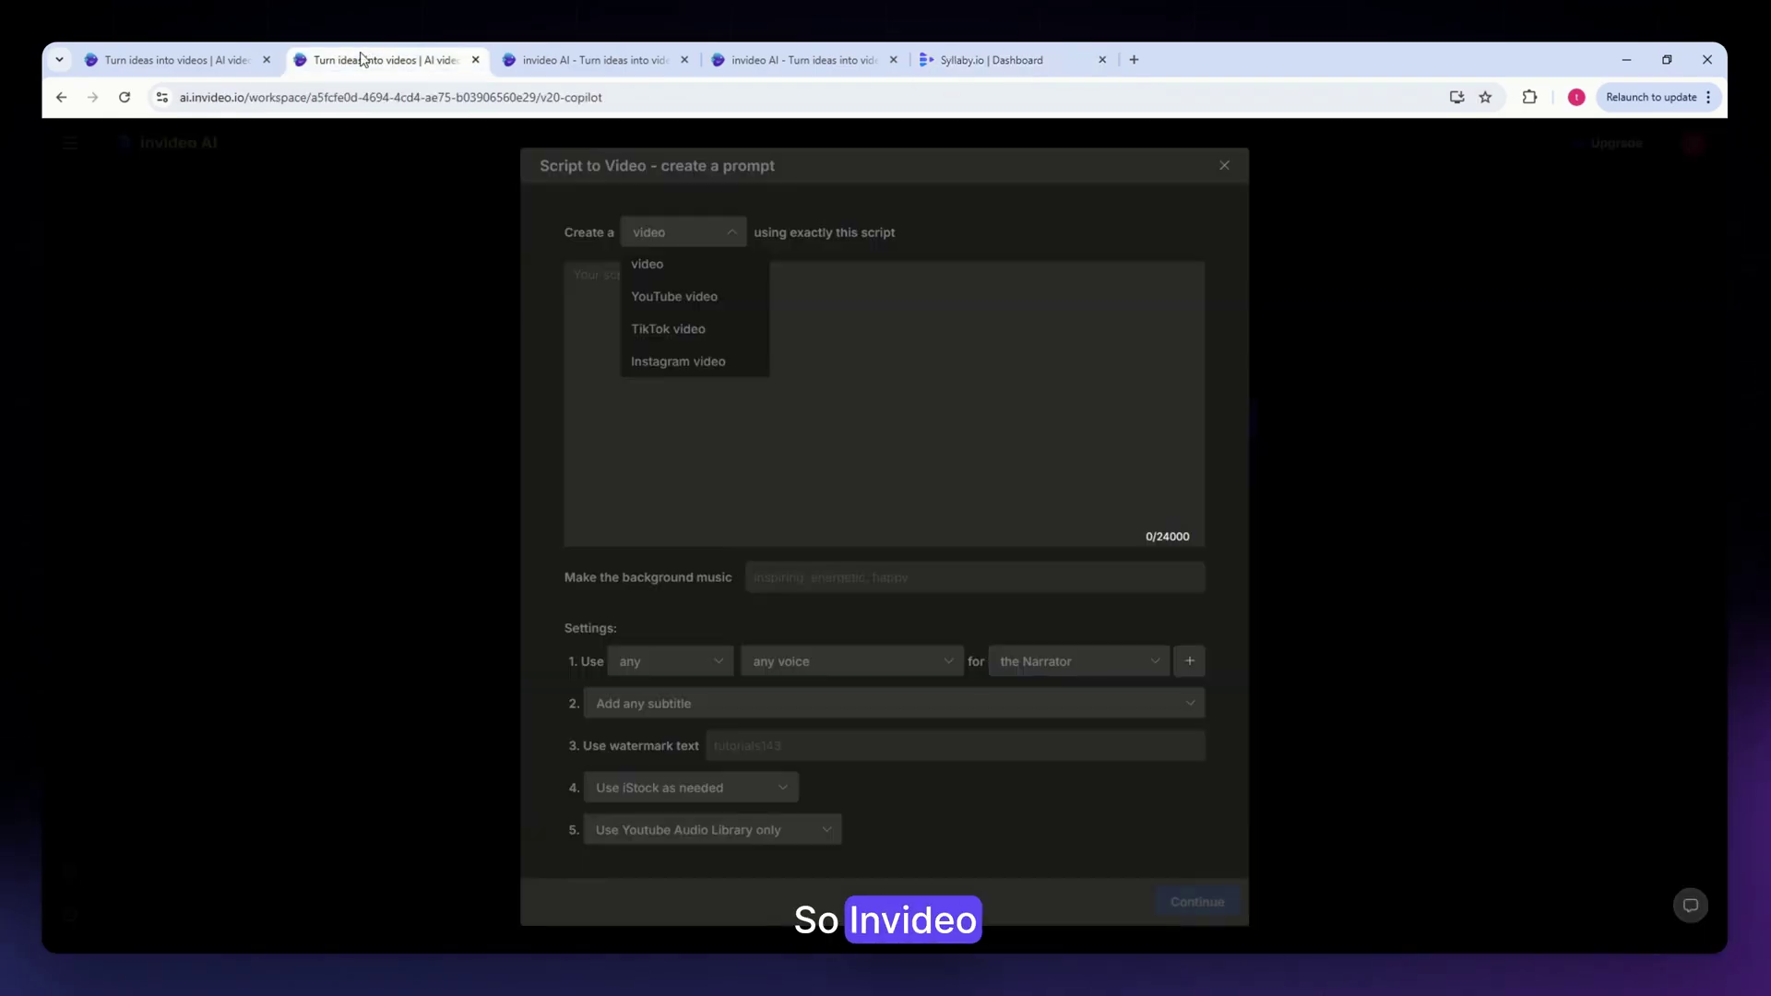
pyautogui.click(603, 55)
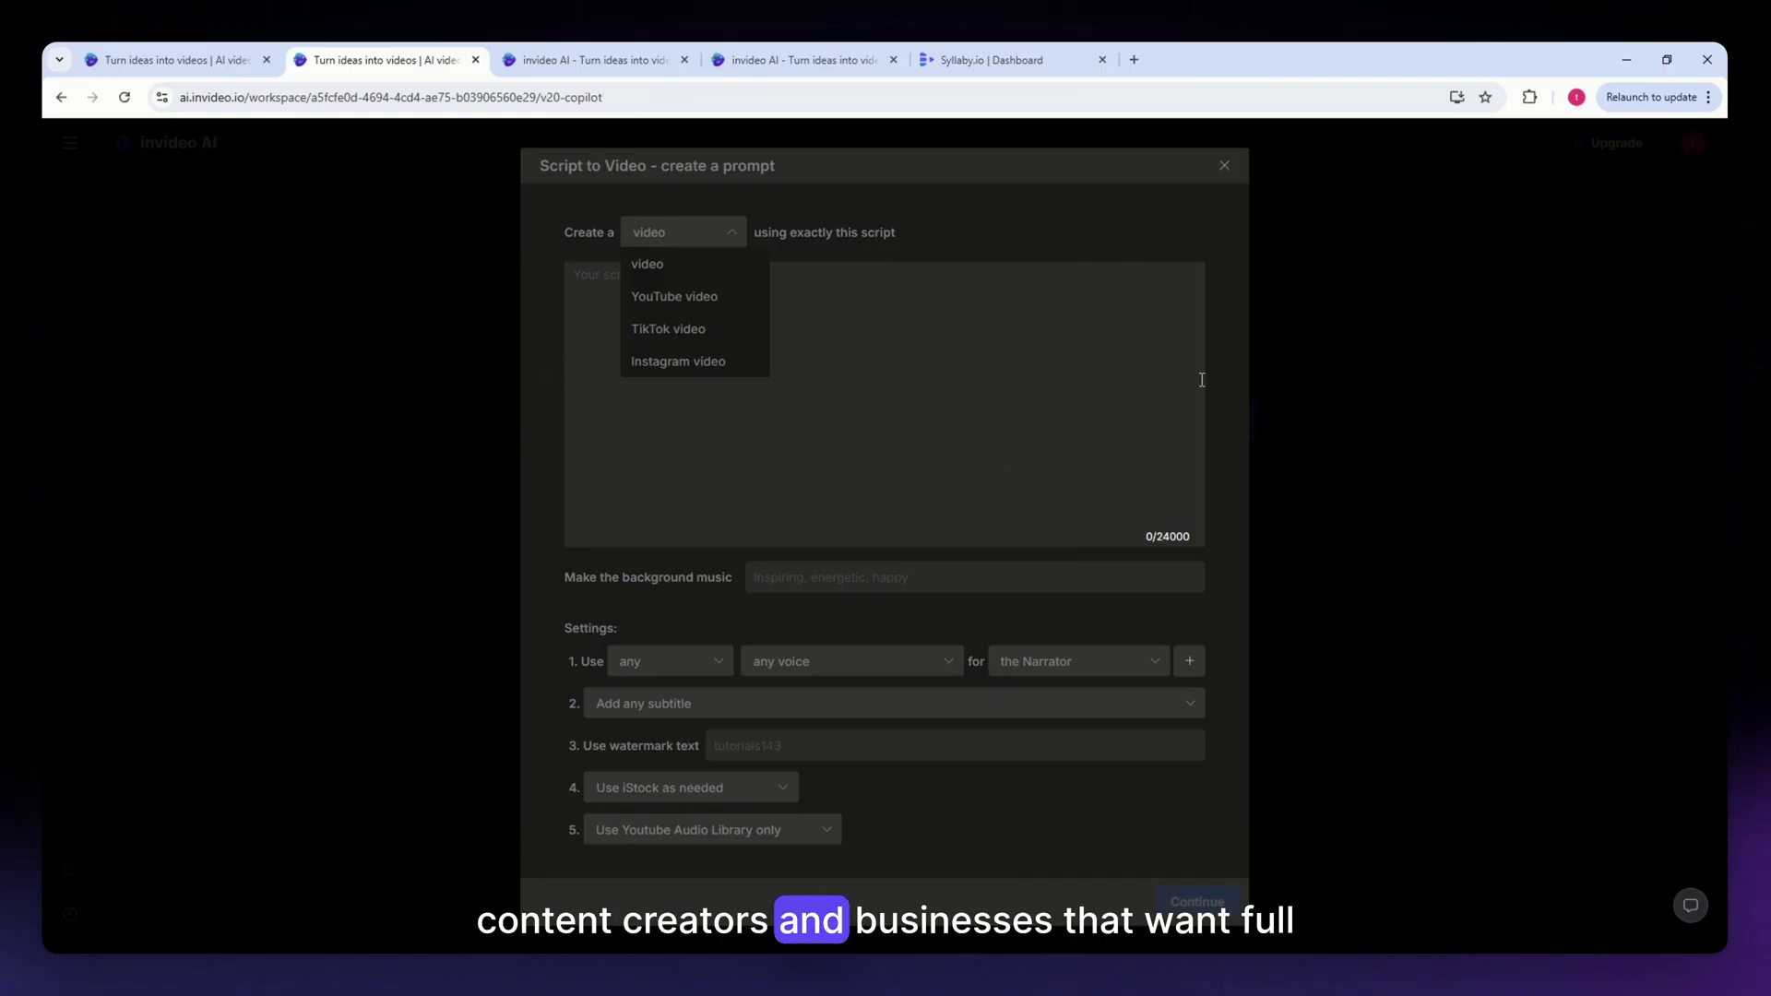
pyautogui.click(1228, 173)
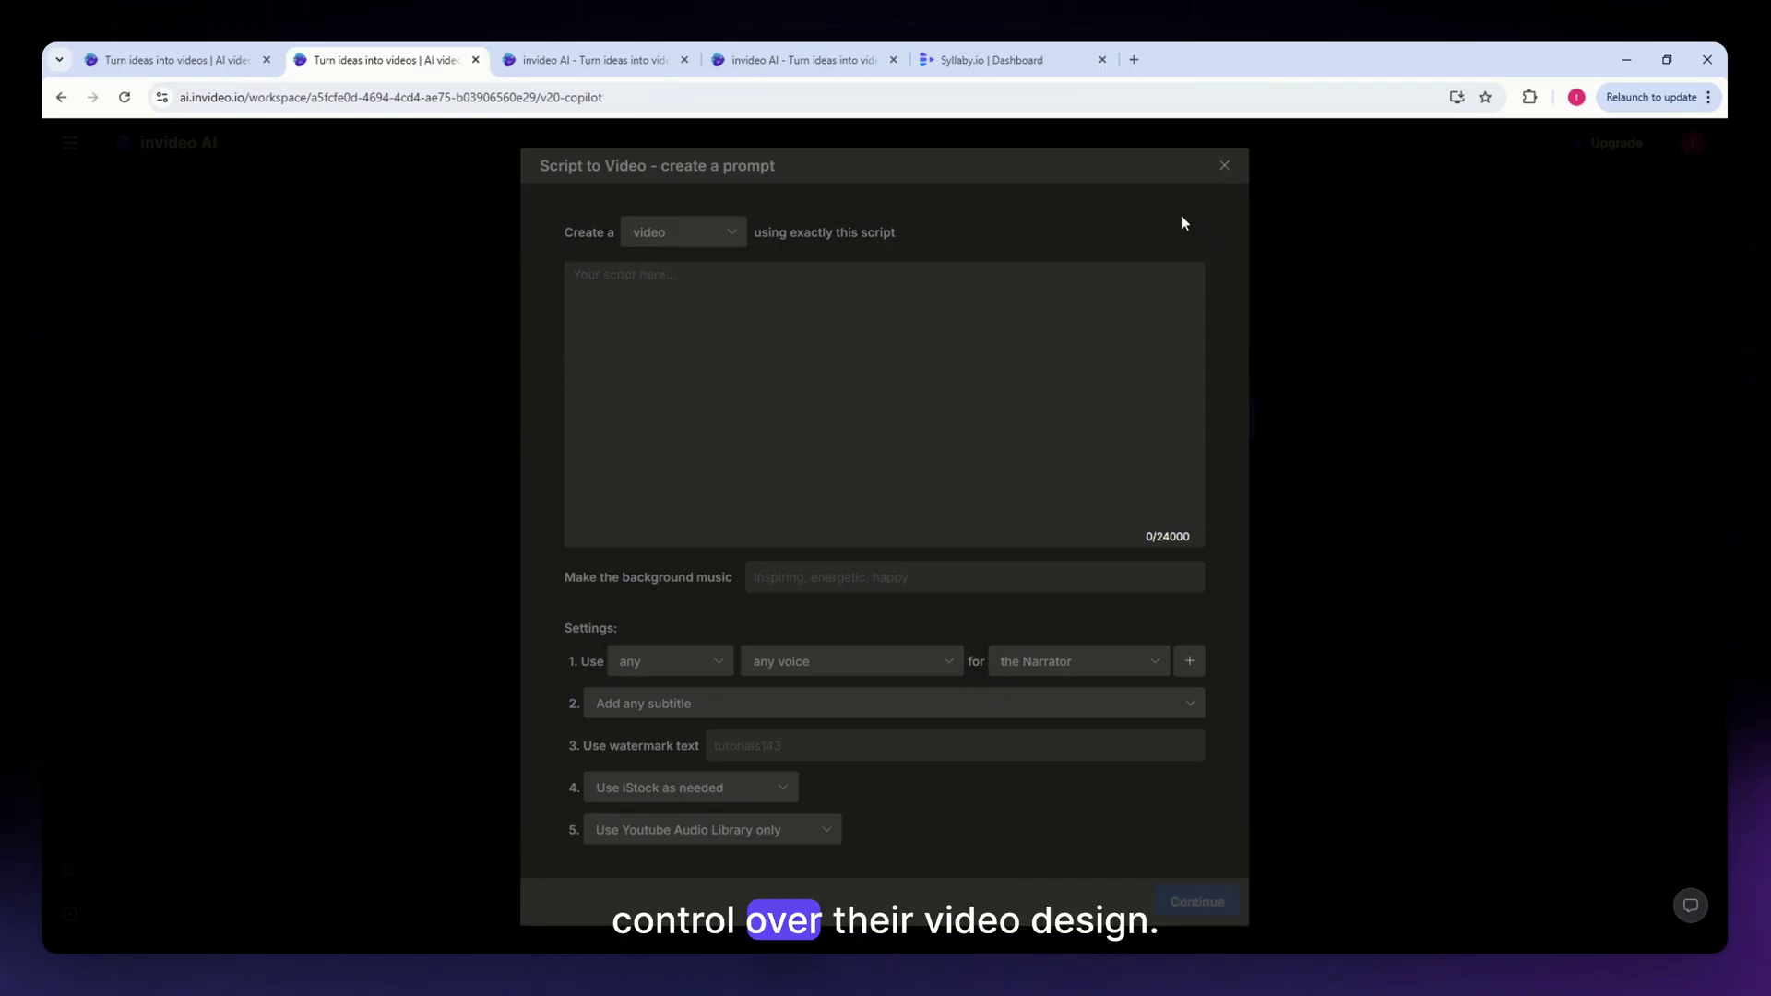
# Step: Close the Script to Video form, check the Syllaby dashboard, then show InVideo's home page
pyautogui.click(1228, 173)
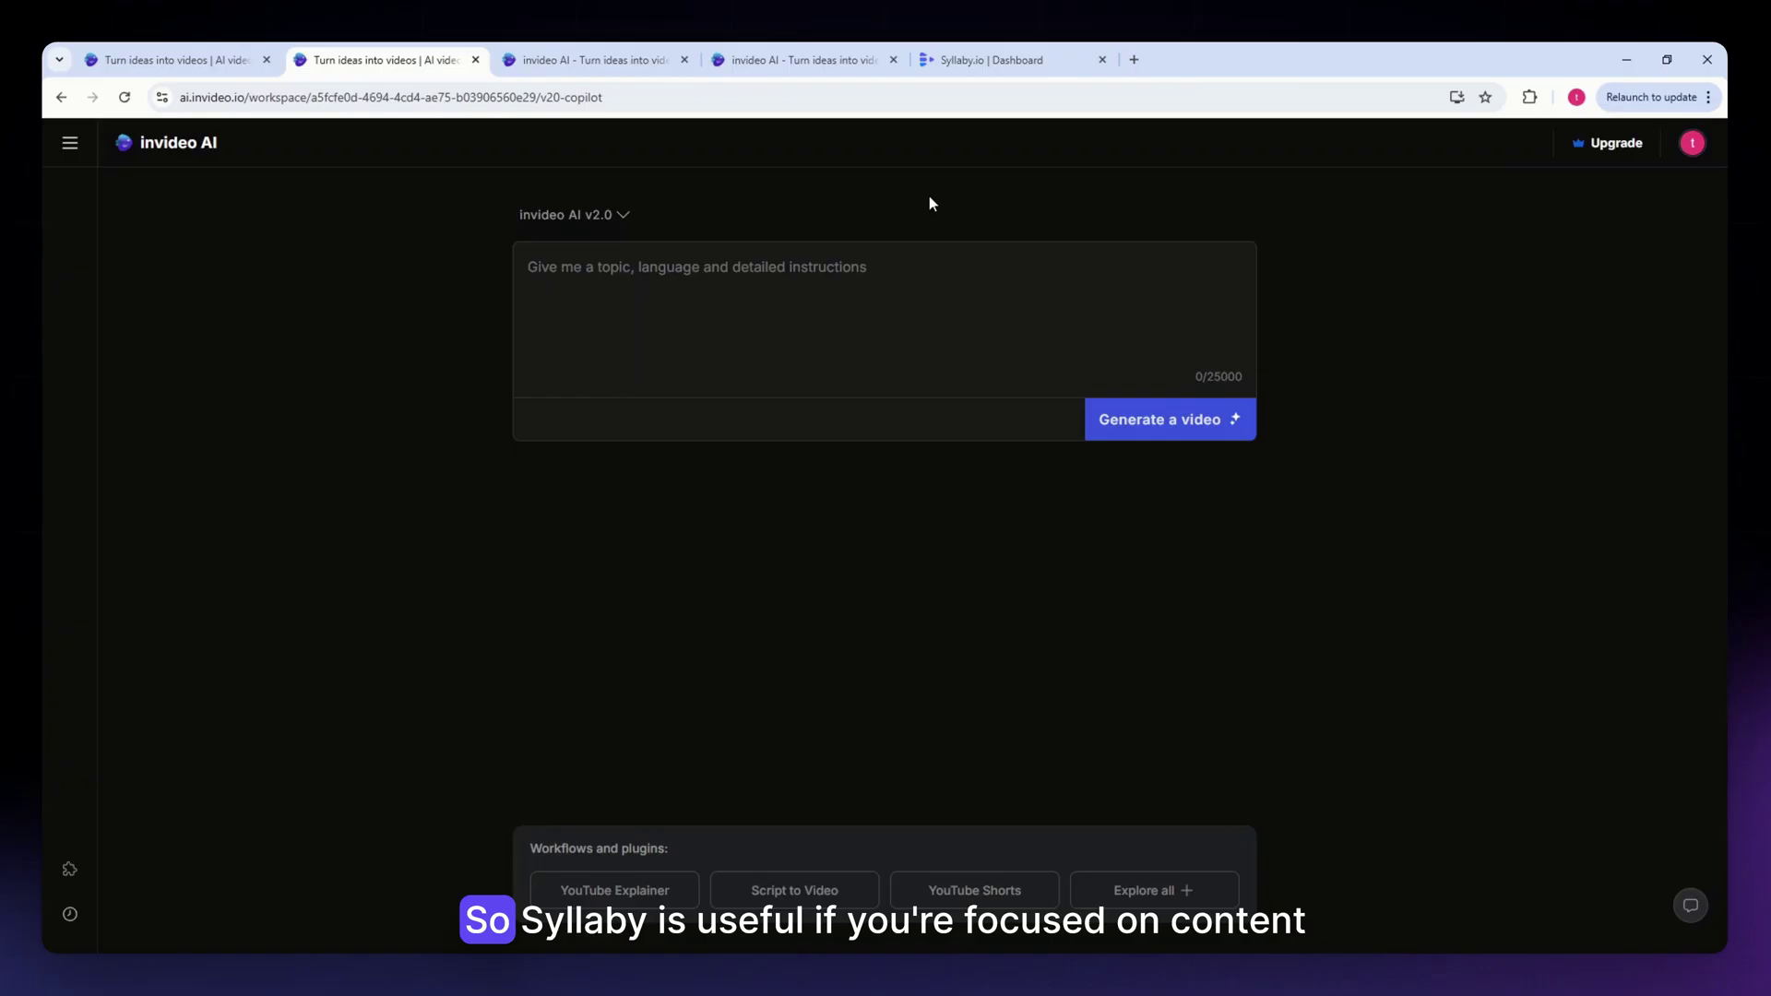
pyautogui.click(1003, 58)
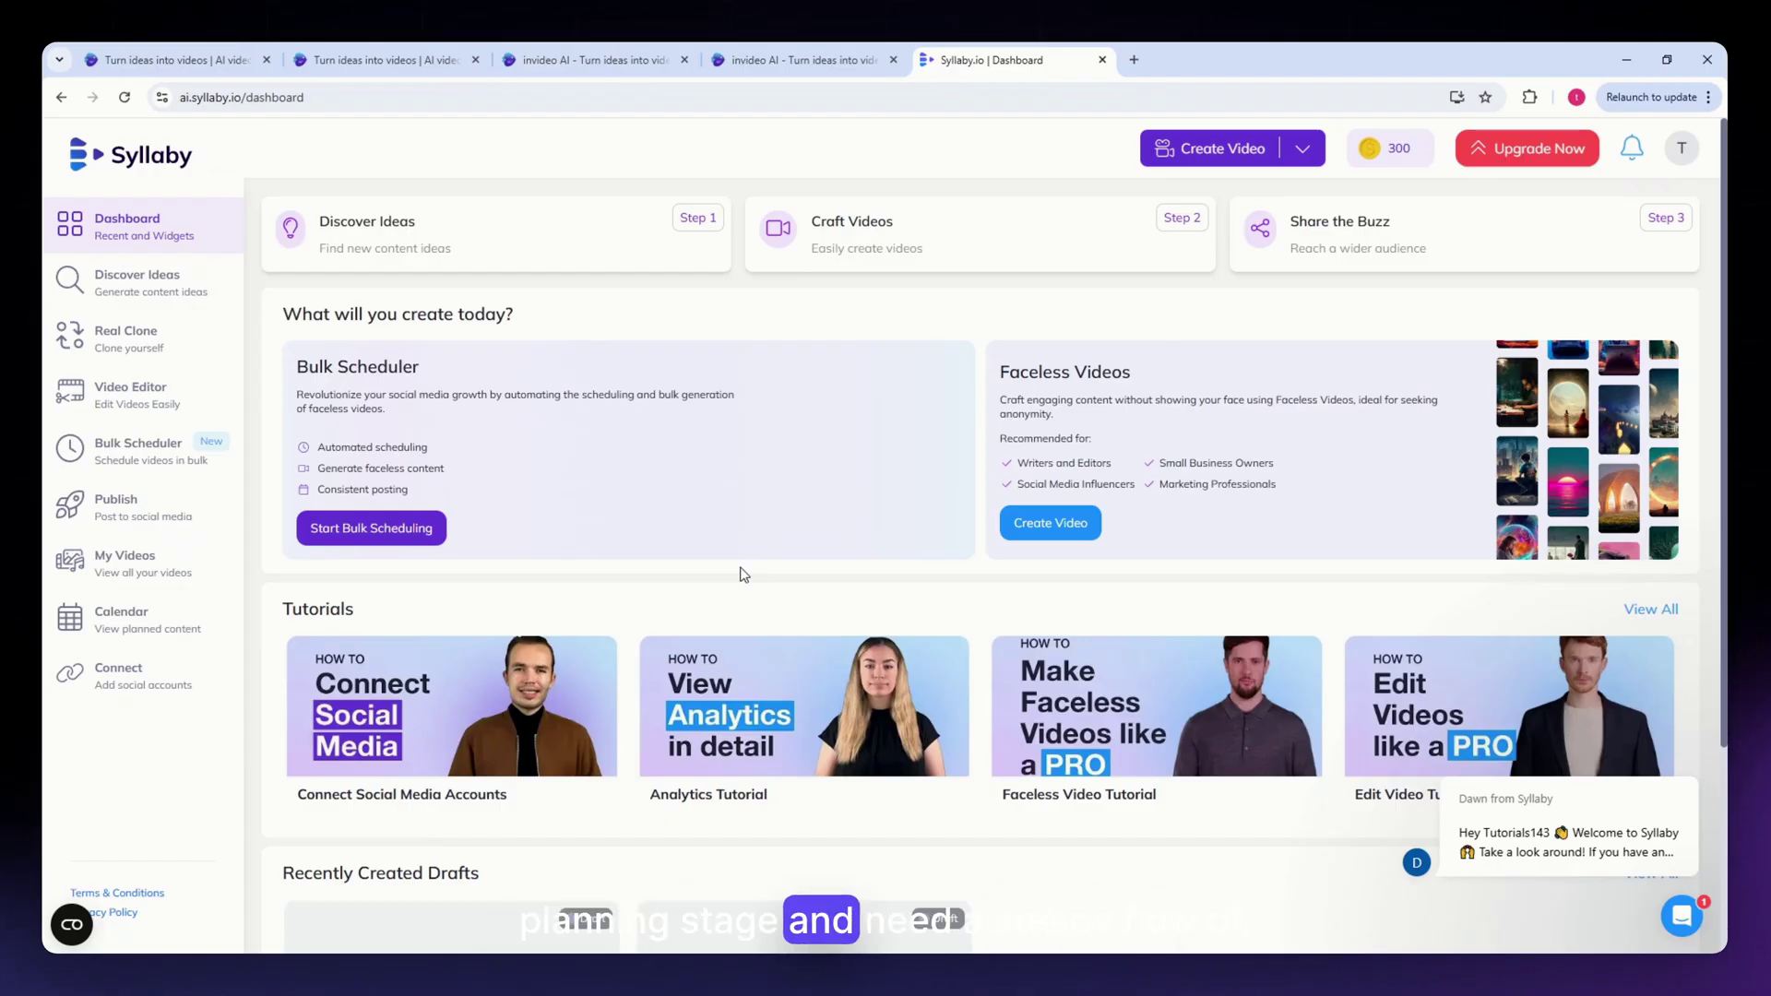
pyautogui.scroll(-2, 828, 676)
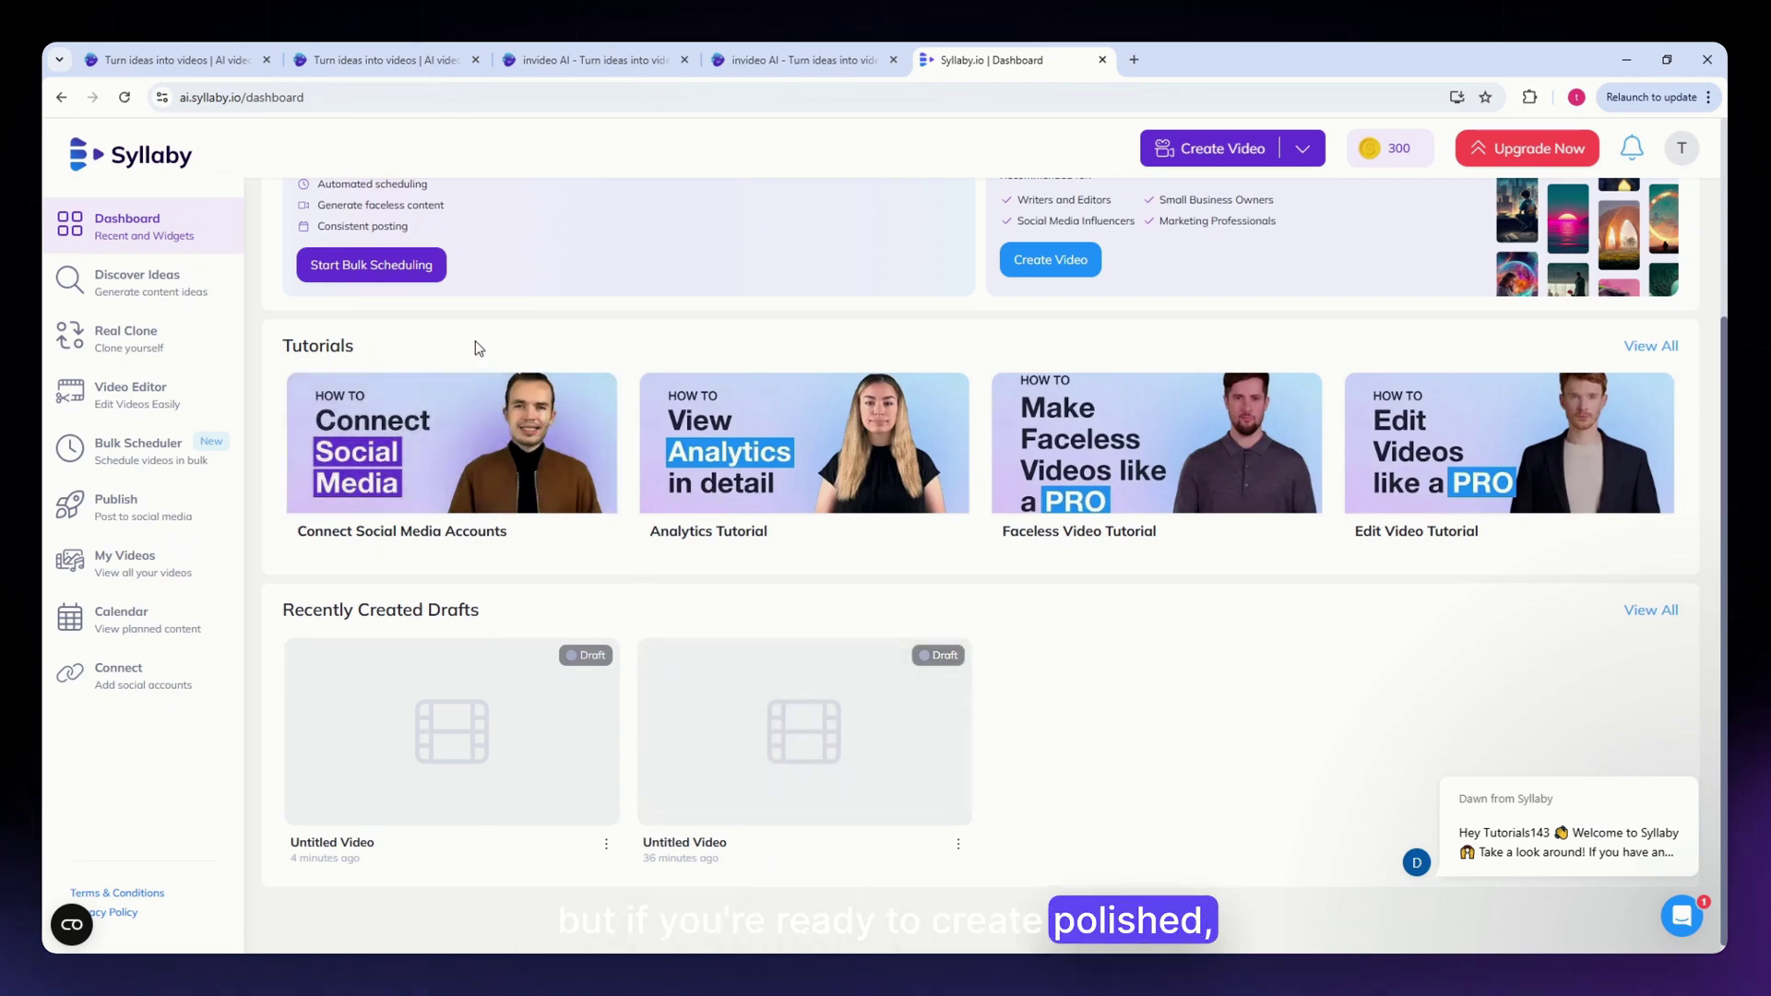
pyautogui.click(389, 44)
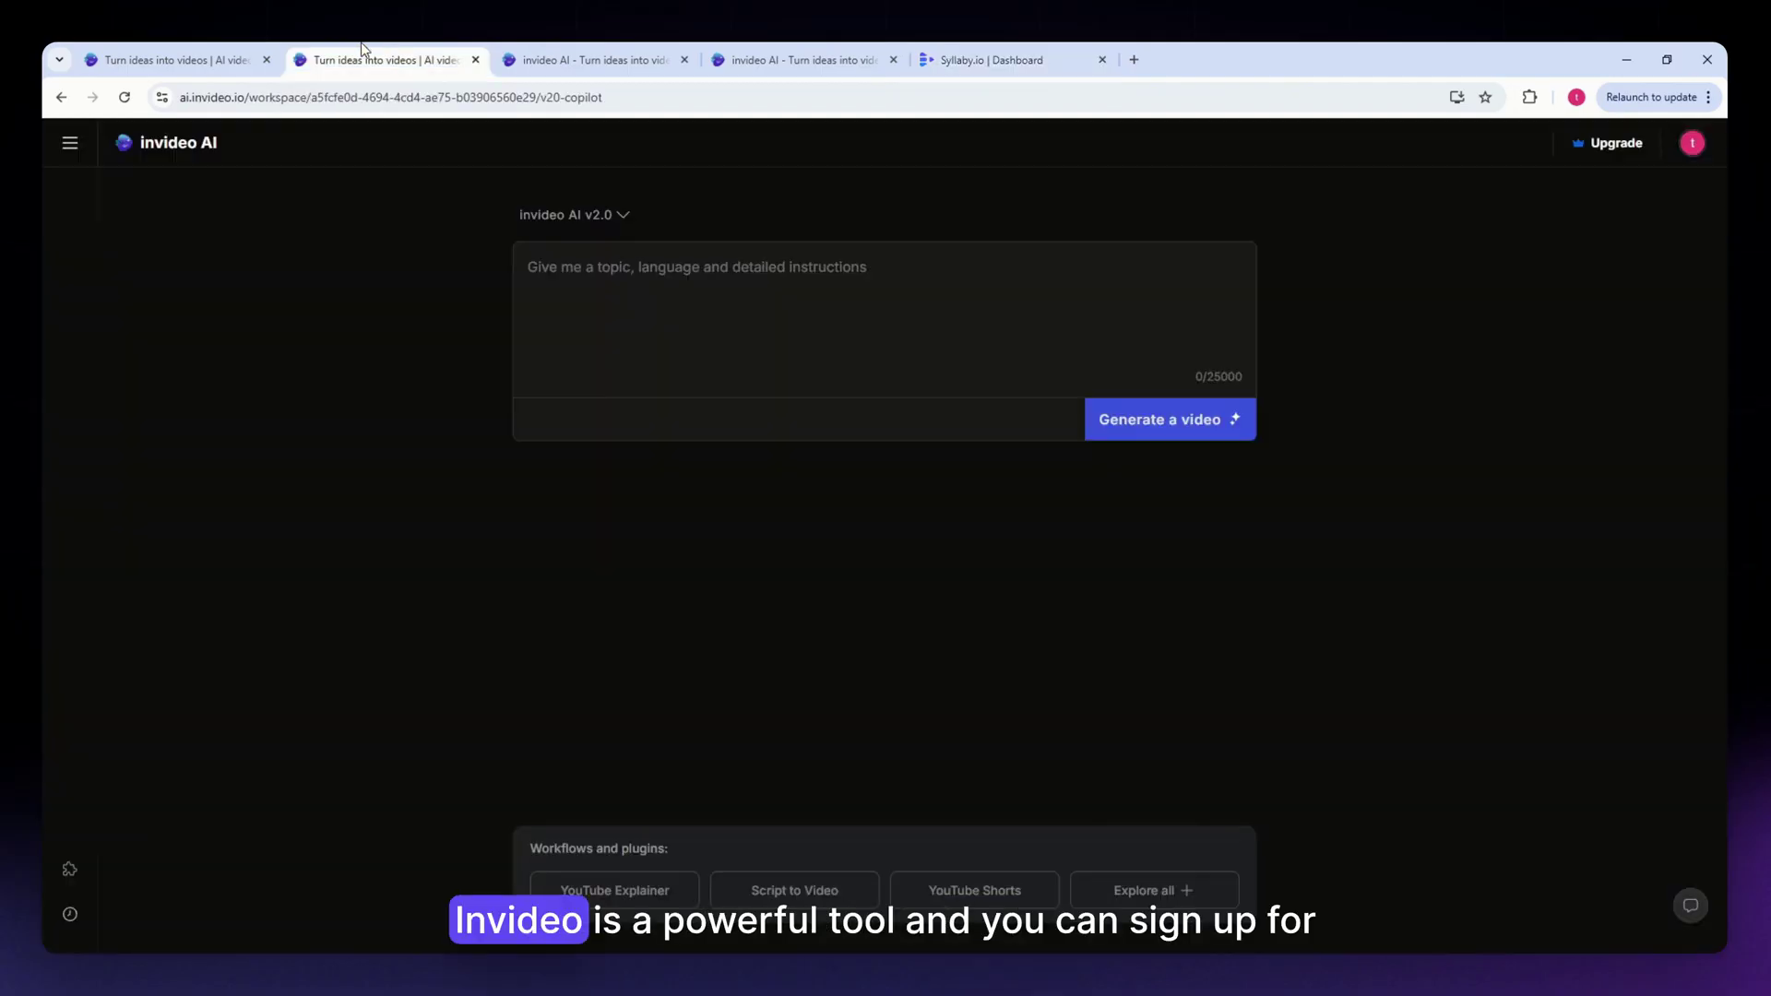
pyautogui.click(219, 43)
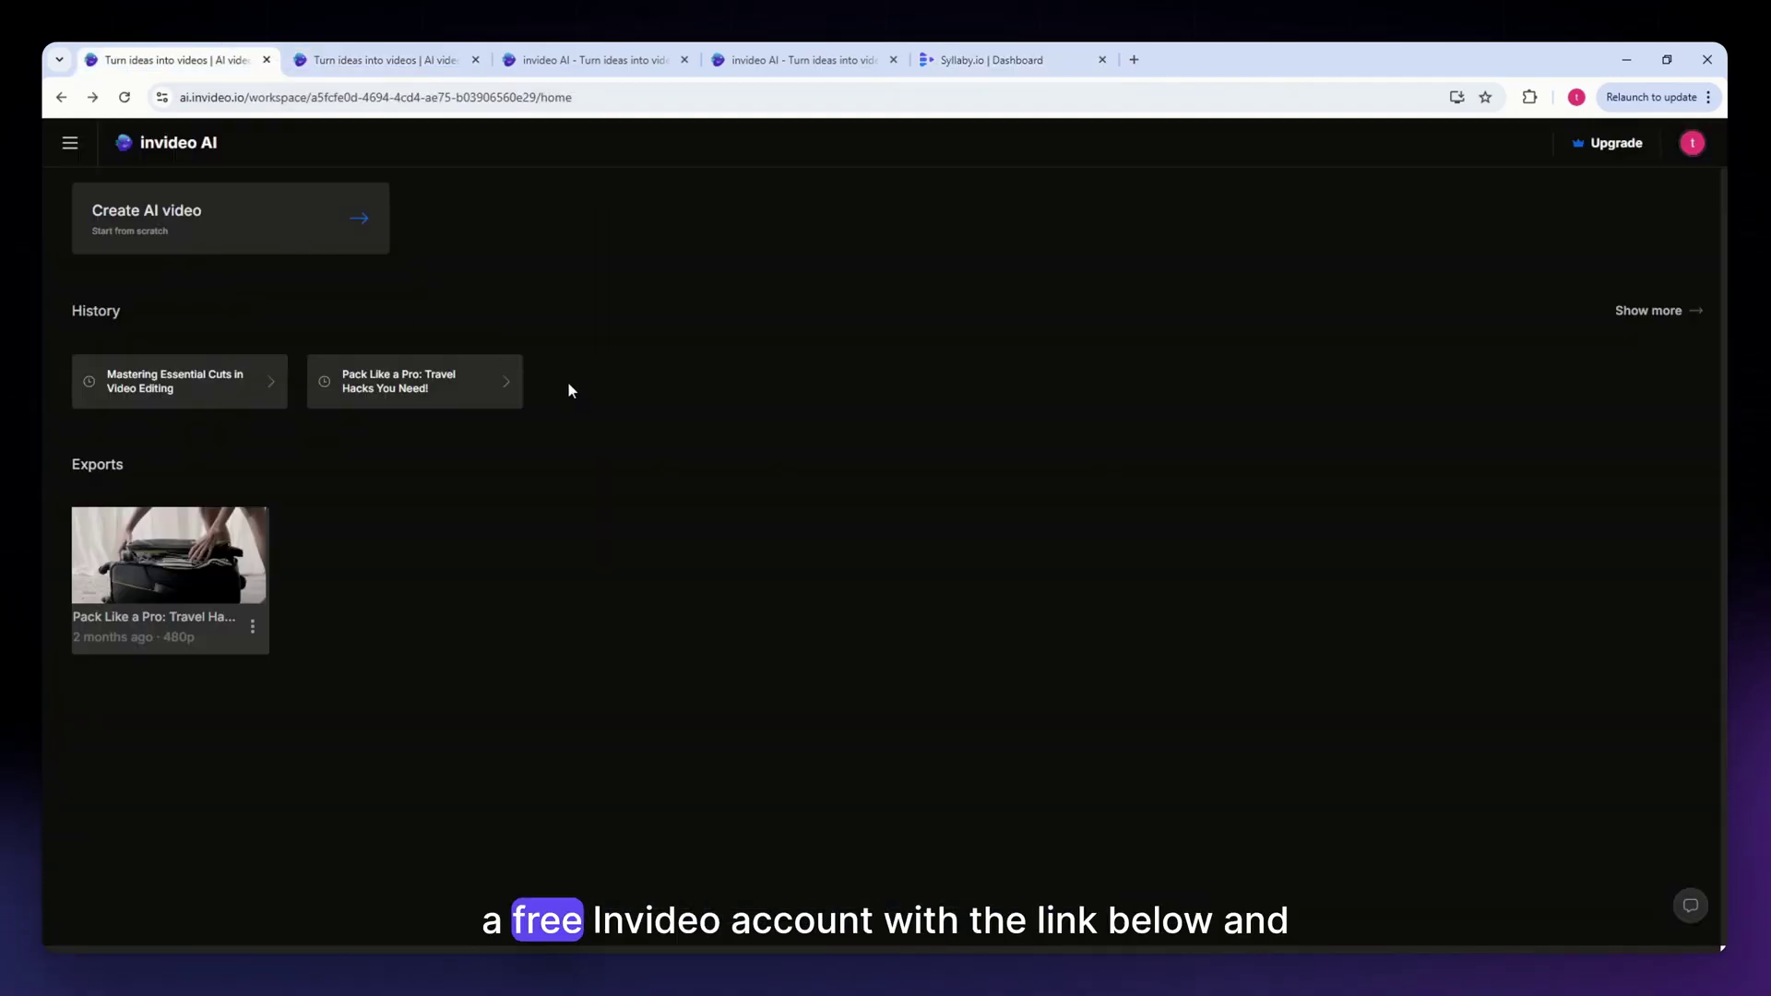